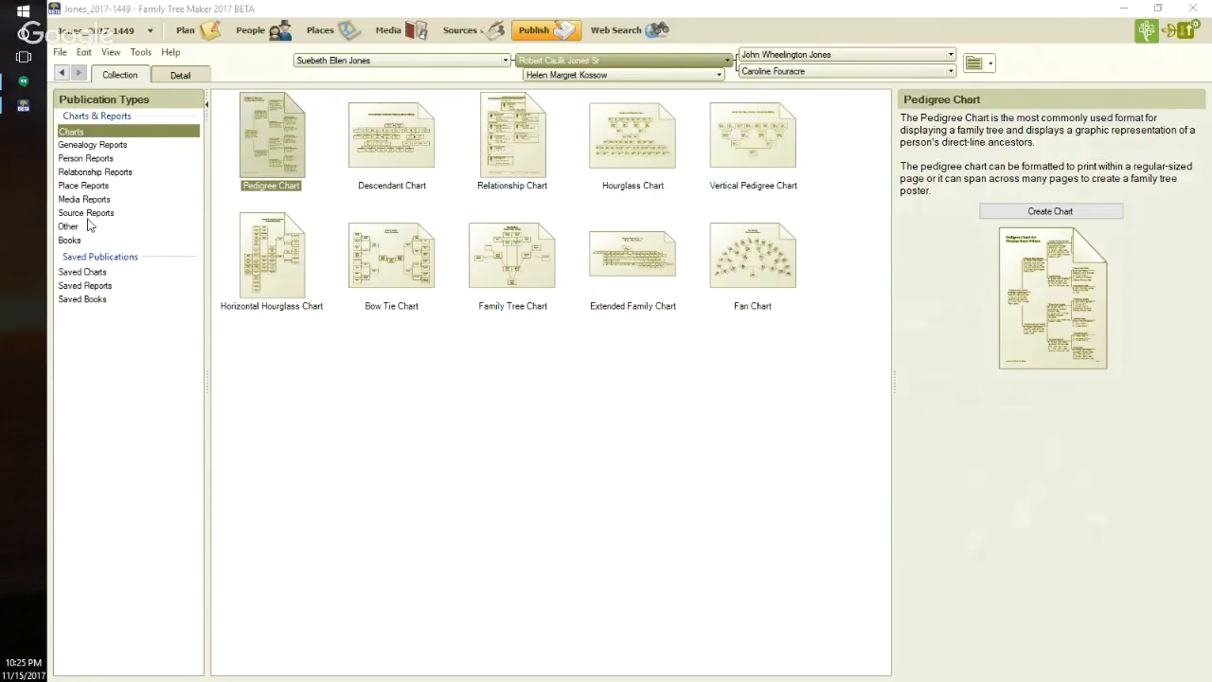
# - Create an Undocumented Facts report from the source reports
pyautogui.click(87, 214)
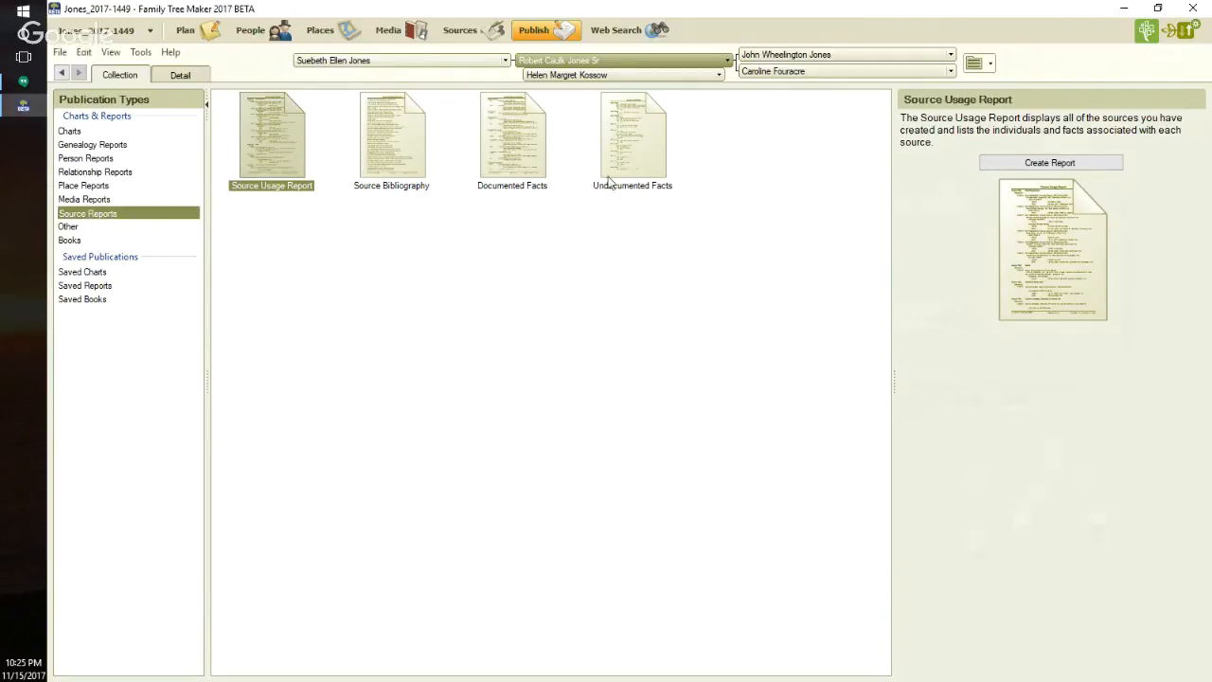
pyautogui.click(652, 172)
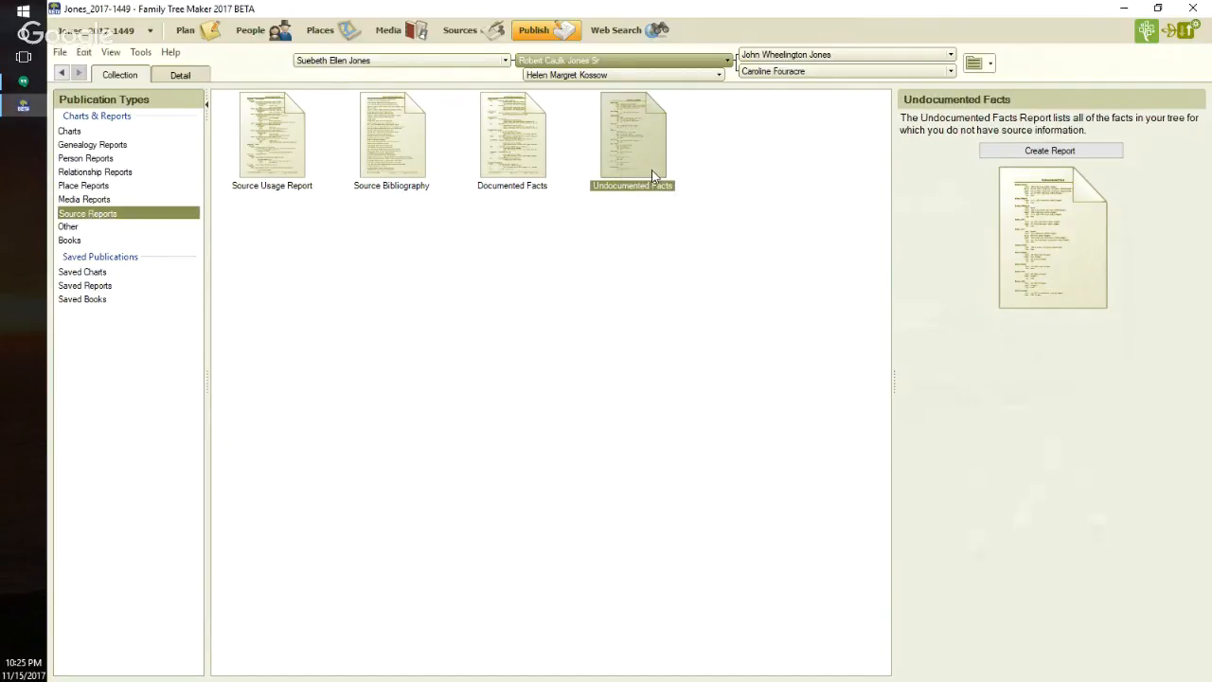
pyautogui.click(1002, 156)
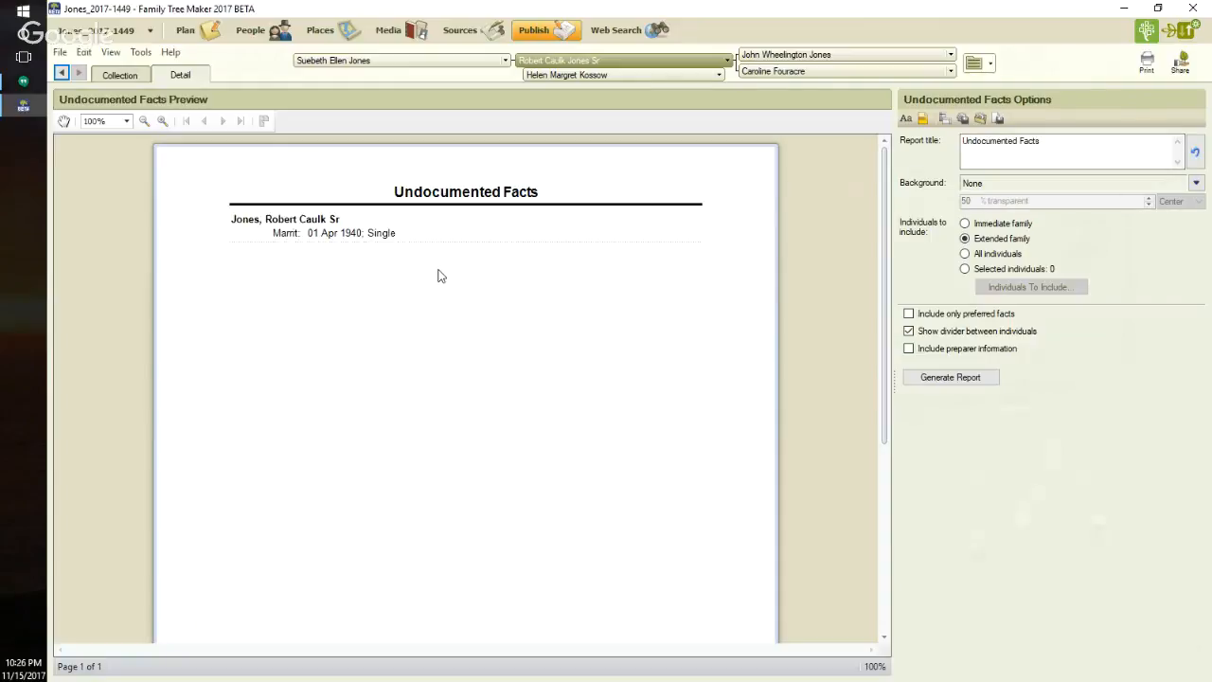
# - In the reported person's record, paste a link to the 1940 U.S. census citation from the 01 Apr 1940 Residence fact onto the Marital Status fact
pyautogui.doubleClick(244, 222)
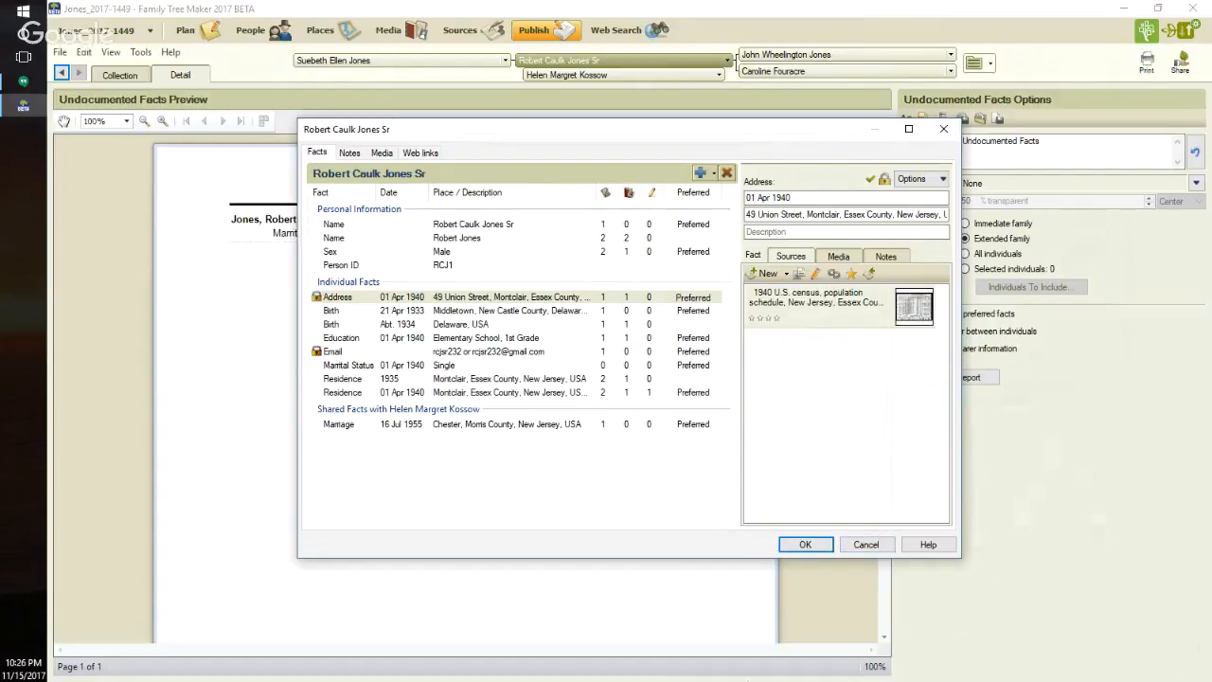
pyautogui.click(589, 393)
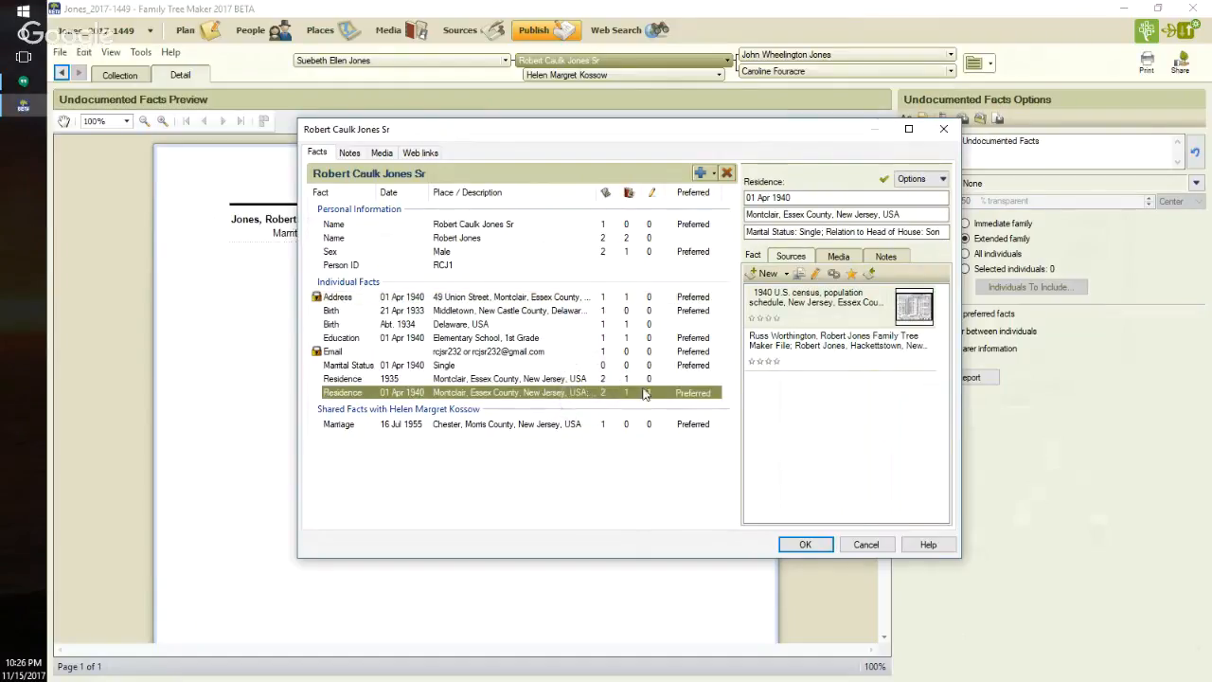
pyautogui.click(820, 301)
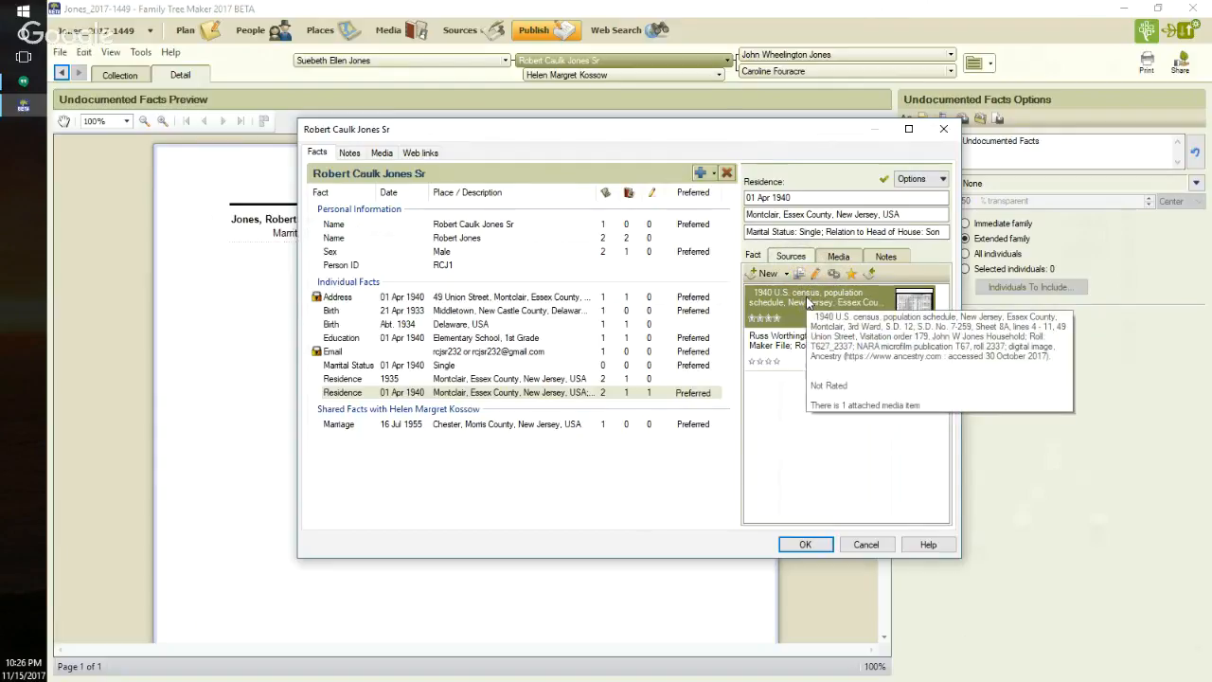
pyautogui.click(495, 367)
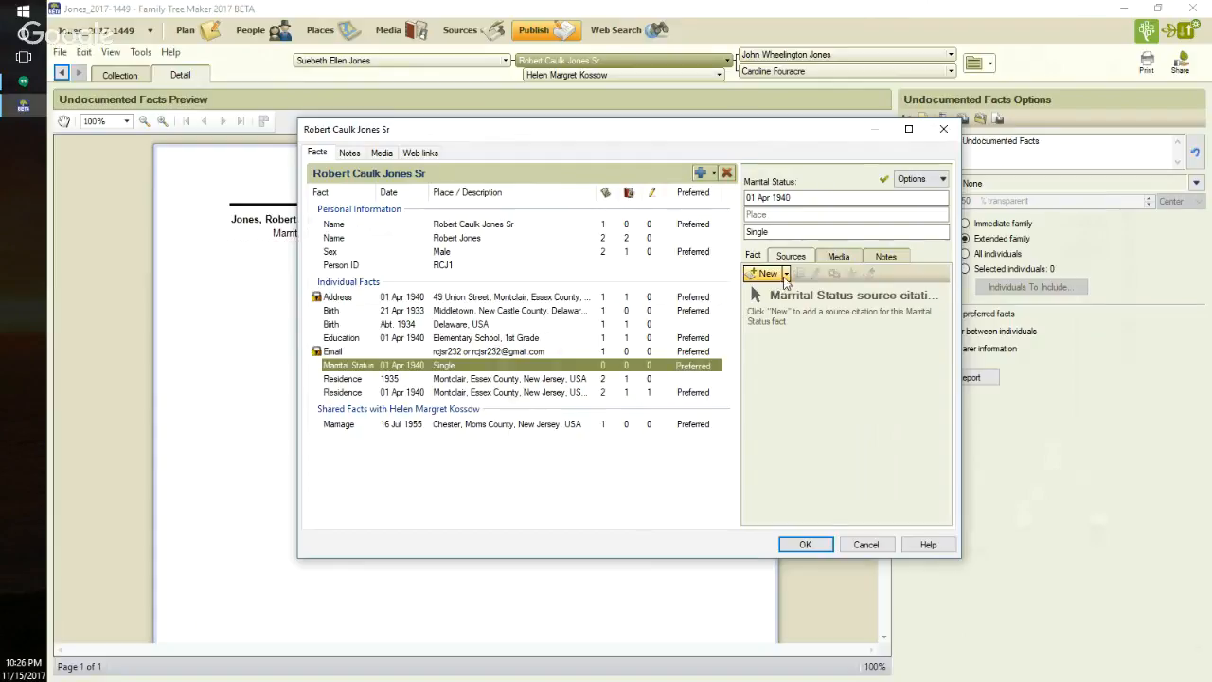
pyautogui.click(785, 274)
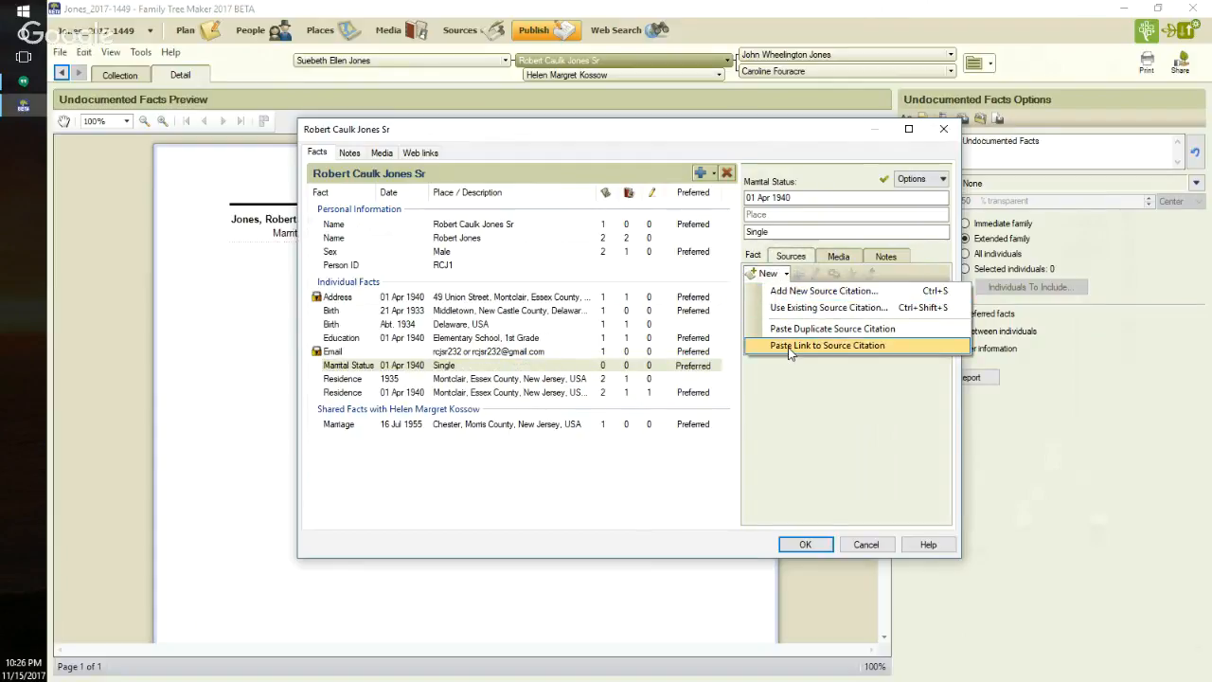
pyautogui.click(827, 345)
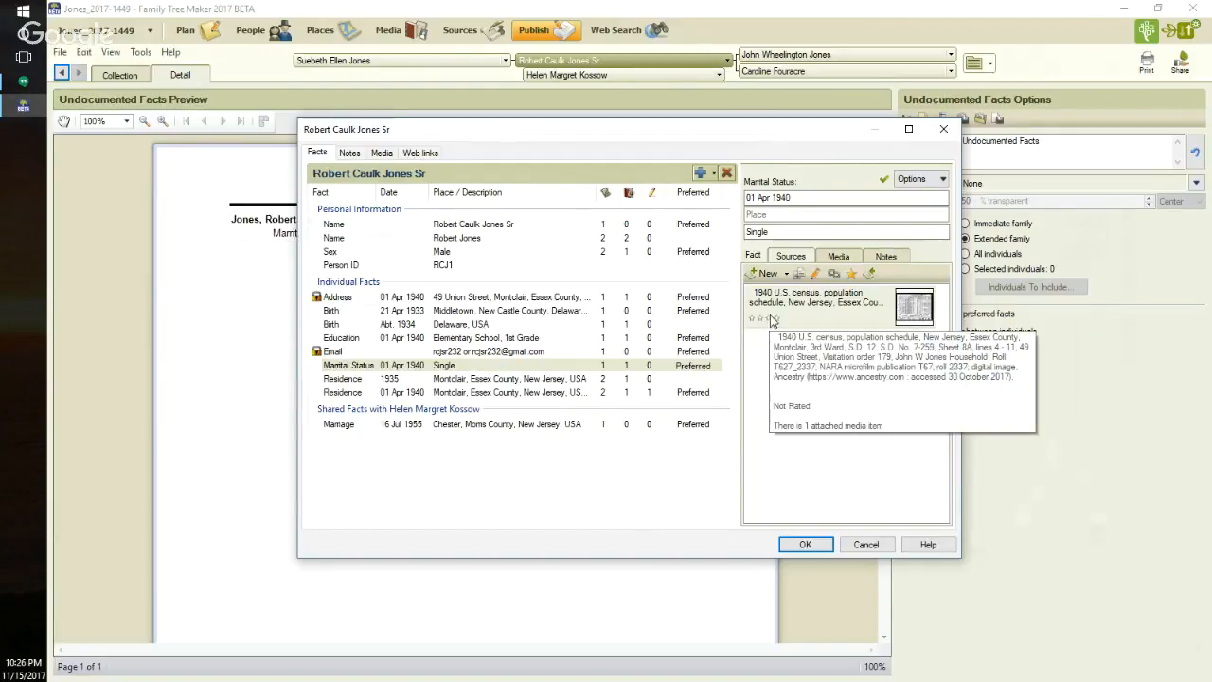
pyautogui.click(807, 546)
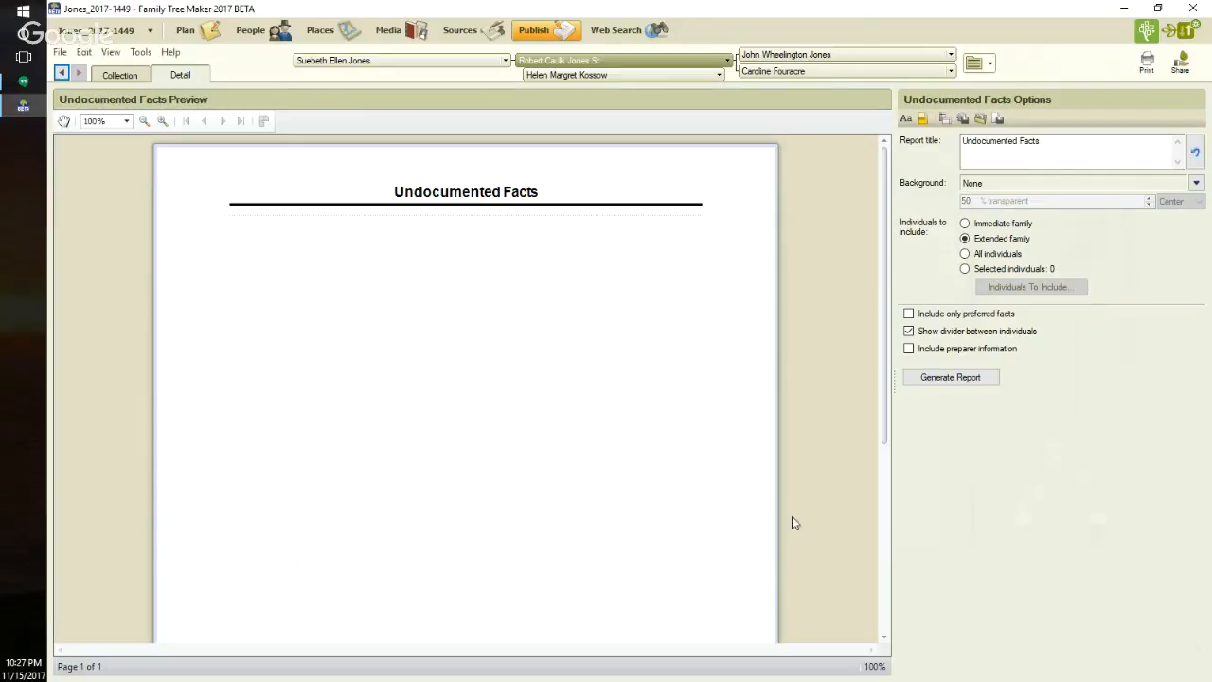
# - Create a Marriage Report from the relationship reports and include all individuals
pyautogui.click(118, 76)
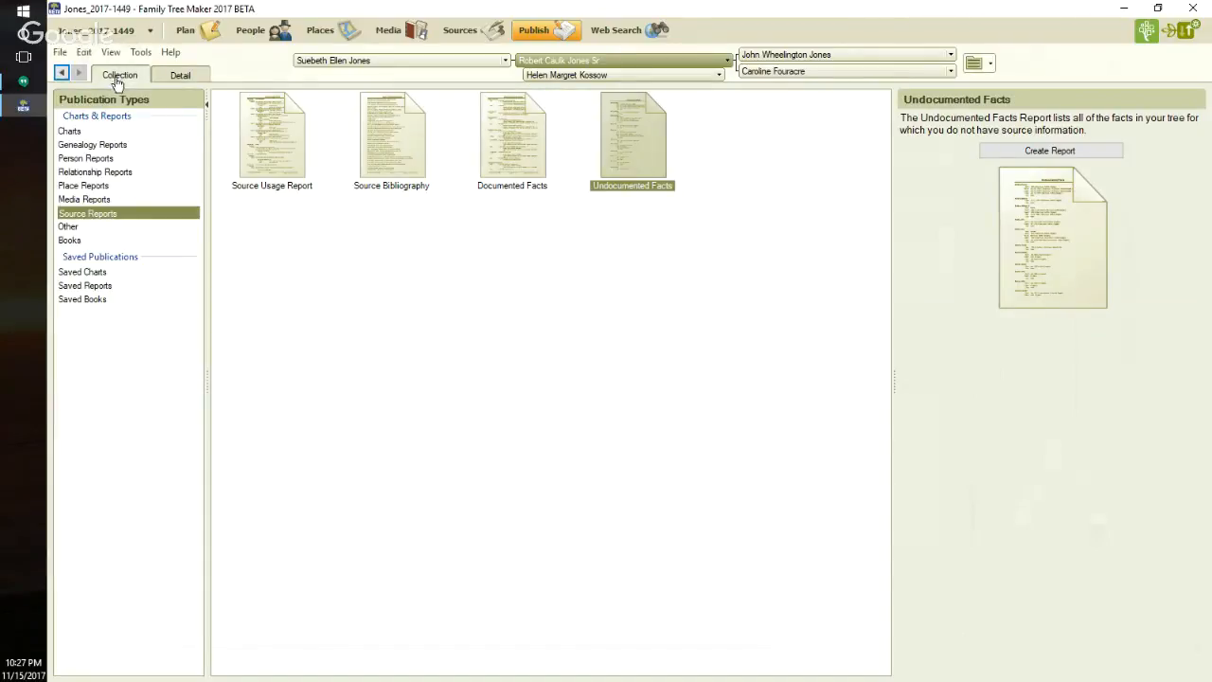
pyautogui.click(123, 177)
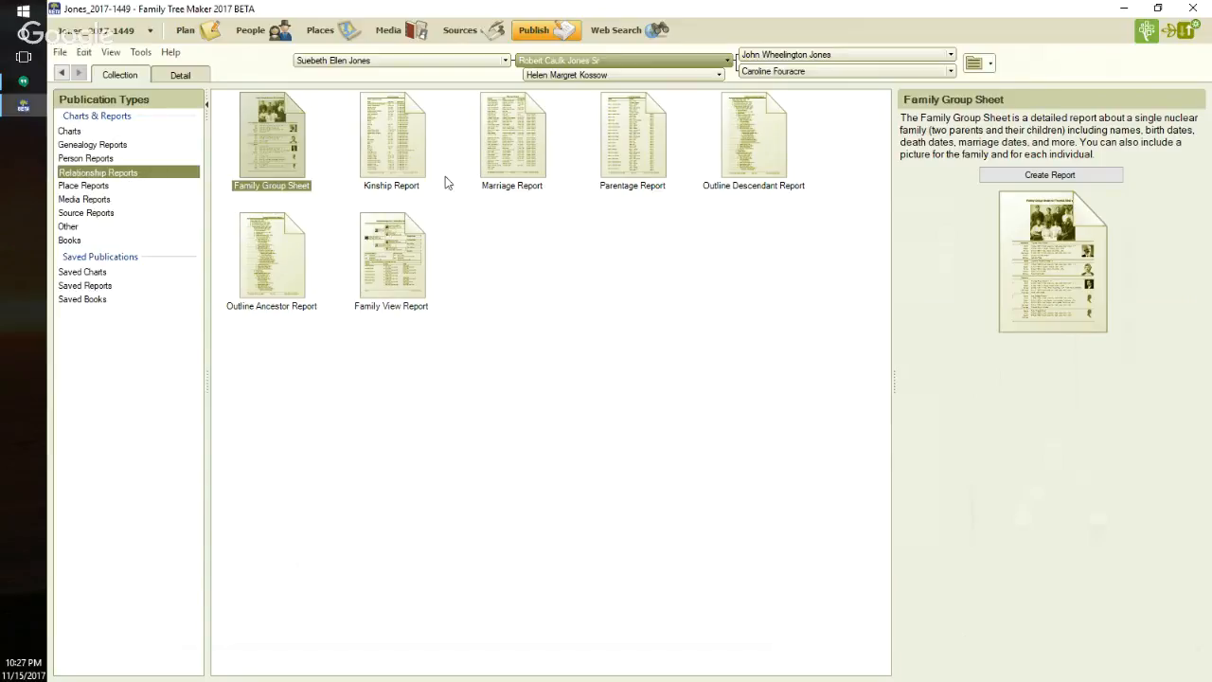
pyautogui.click(532, 156)
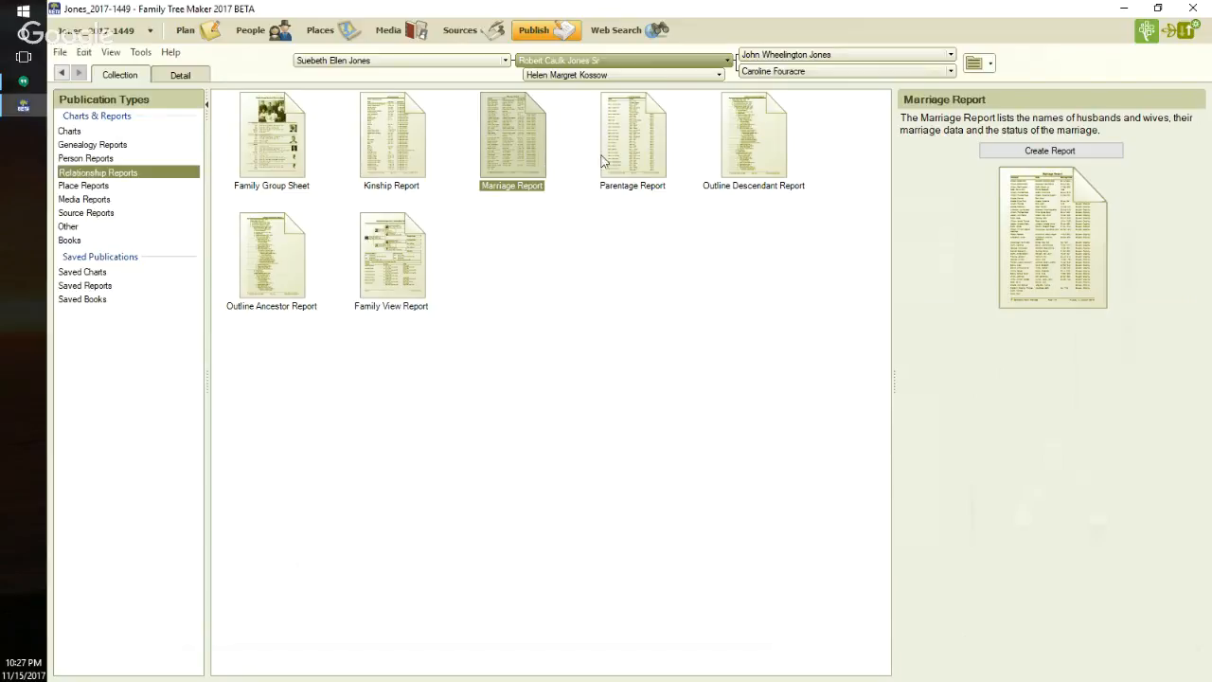
pyautogui.click(1010, 156)
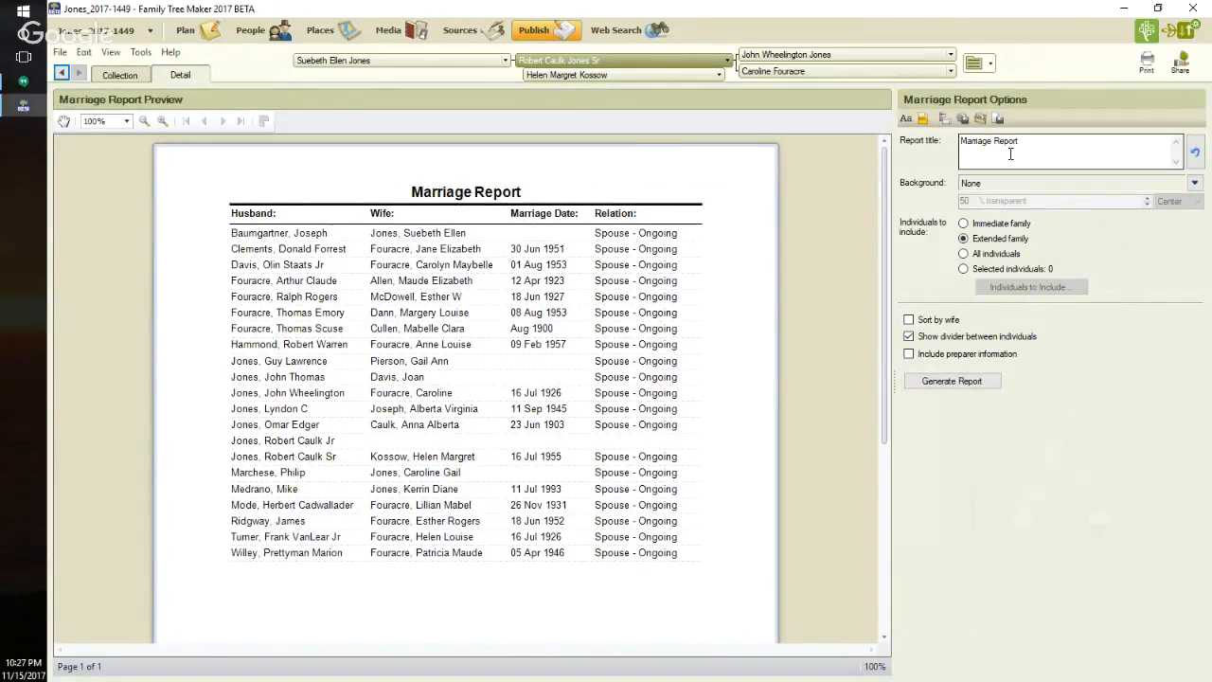
pyautogui.click(964, 254)
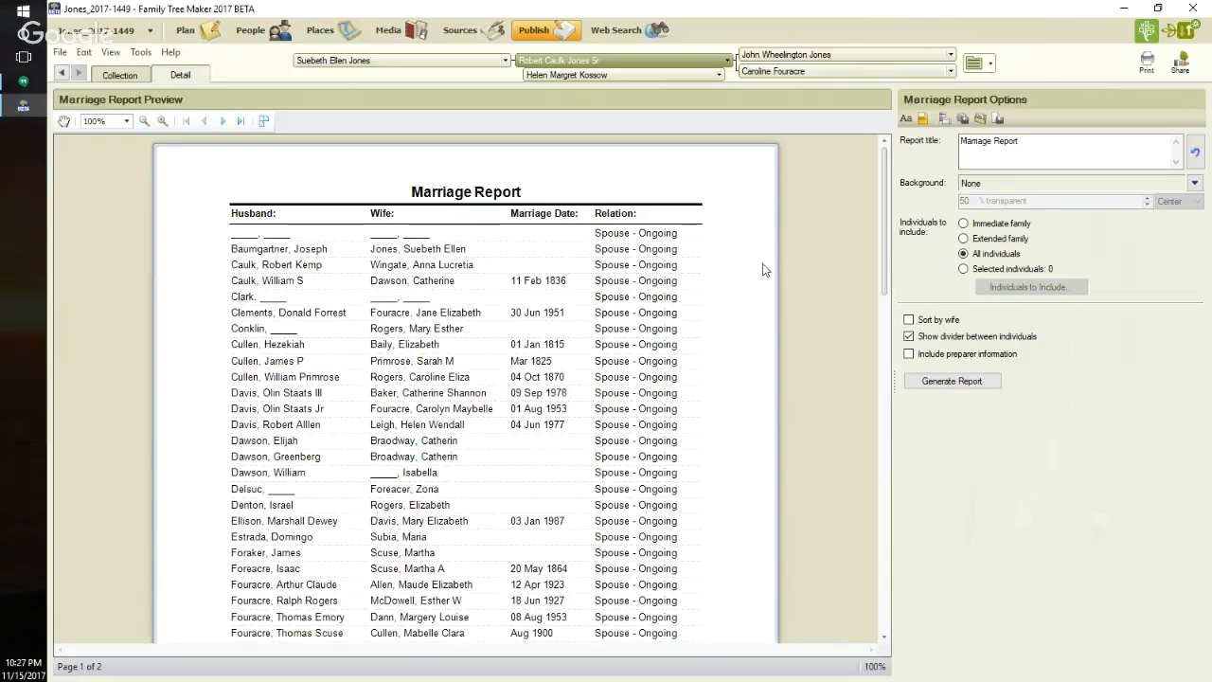
# - Review both pages of the Marriage Report and inspect the facts of the husband in the 29 Jun 1929 marriage, leaving them unedited
pyautogui.scroll(-4, 752, 268)
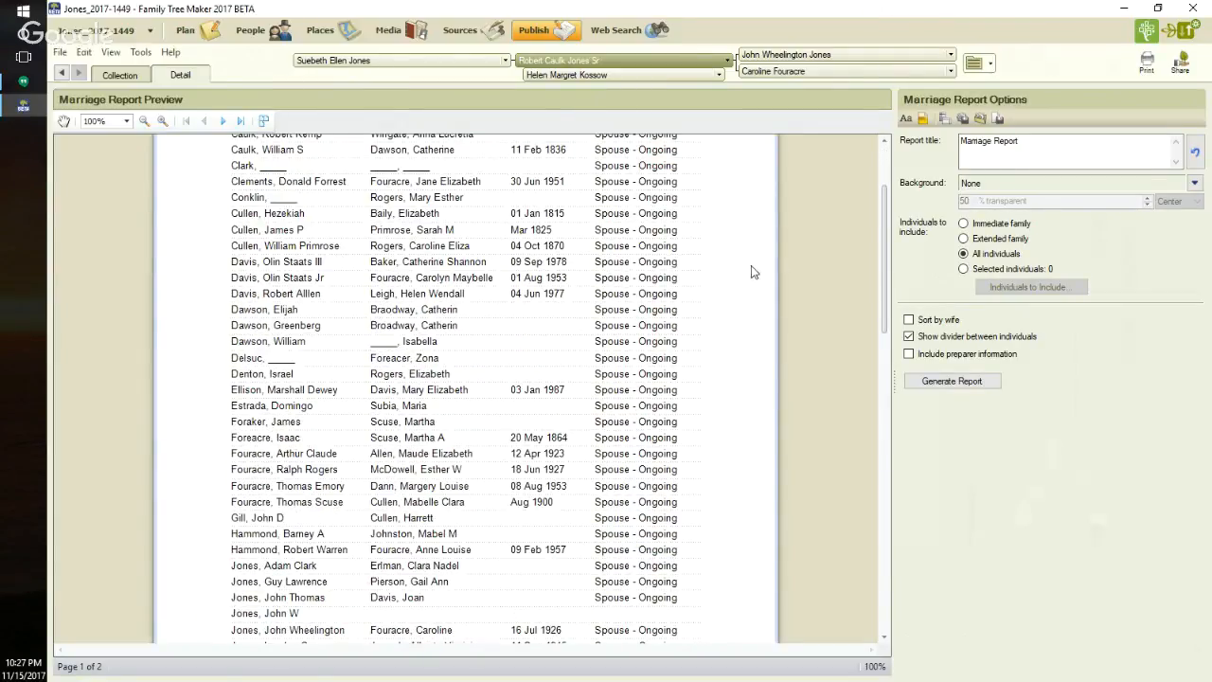
pyautogui.scroll(-6, 752, 269)
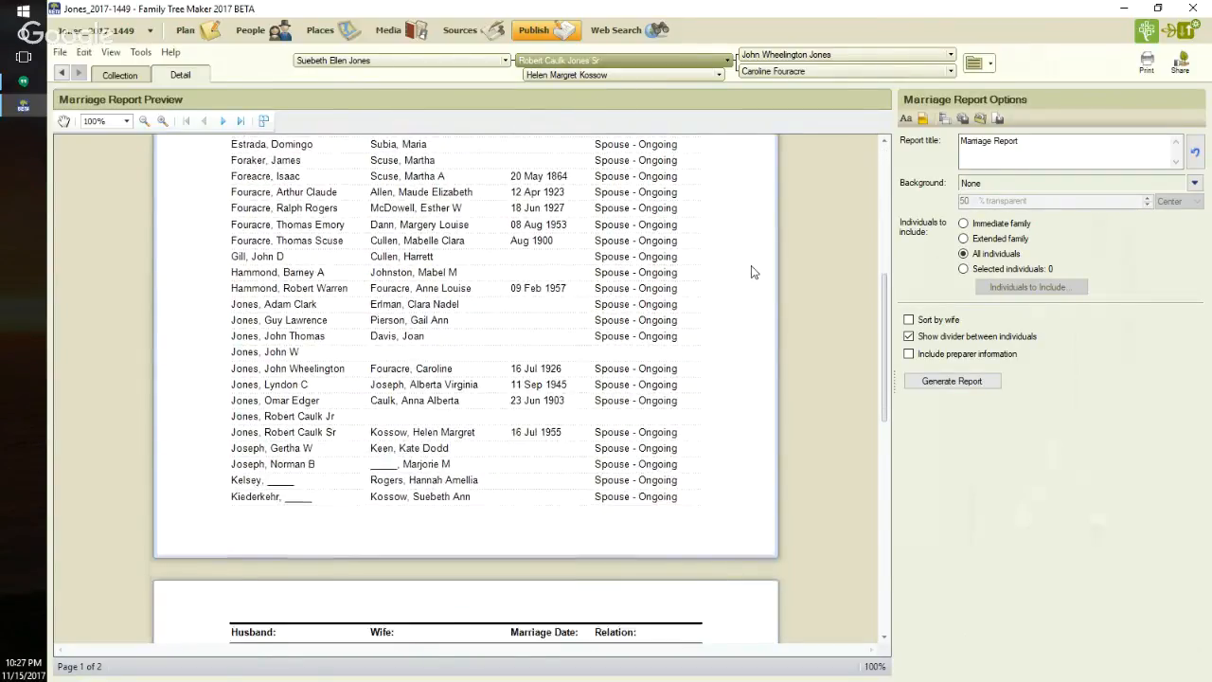
pyautogui.scroll(-5, 751, 269)
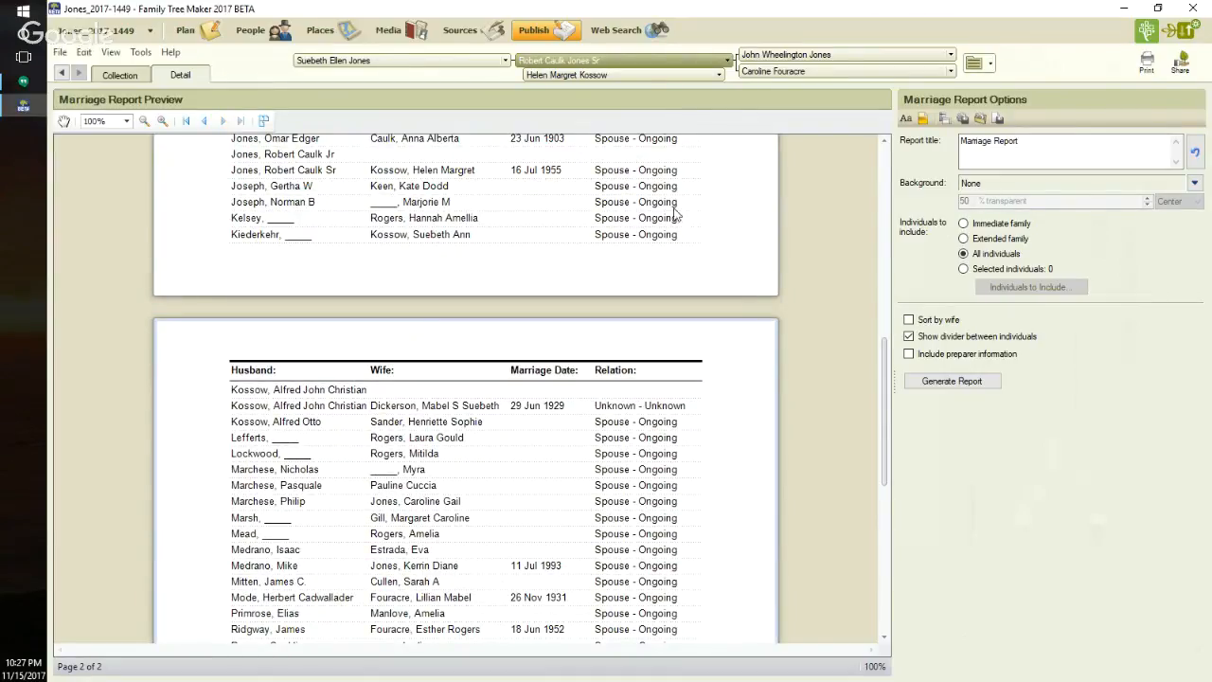
pyautogui.scroll(-1, 717, 320)
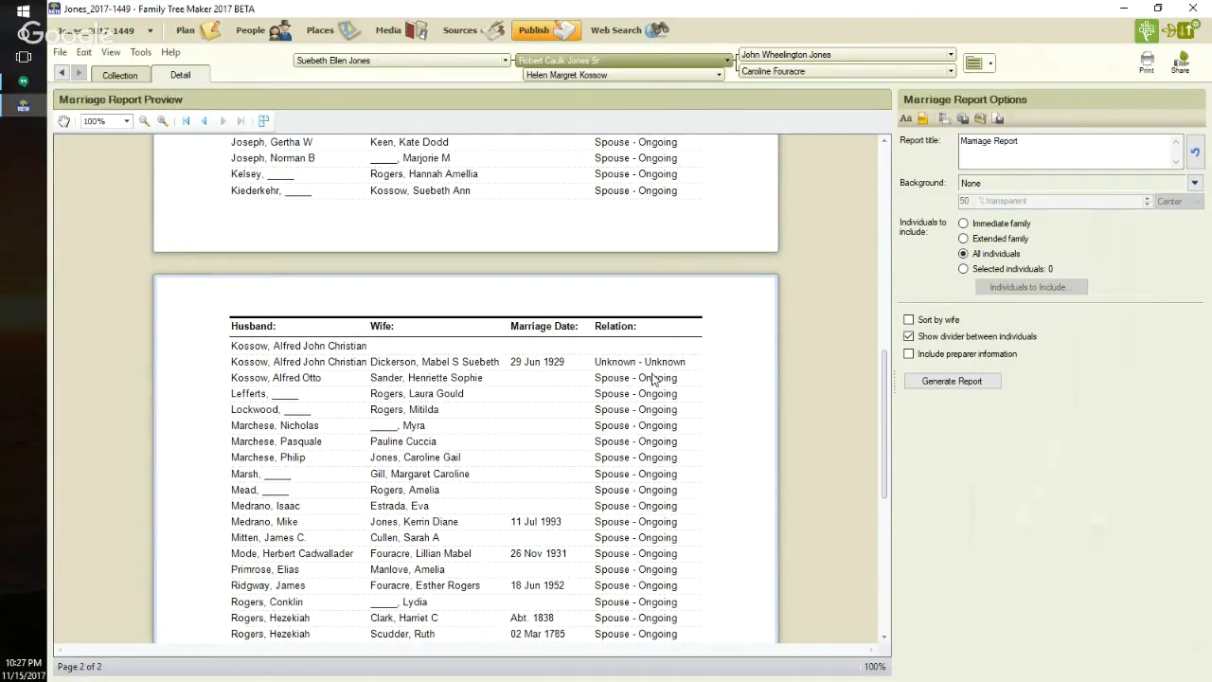
pyautogui.click(270, 366)
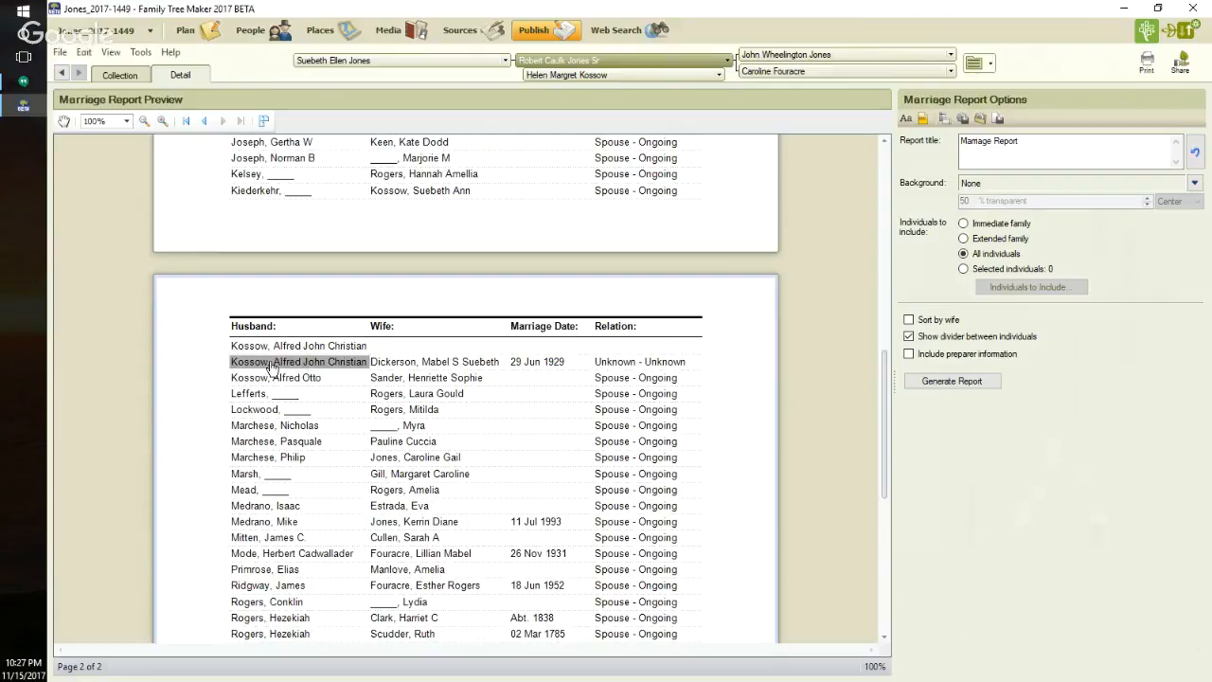
pyautogui.doubleClick(270, 366)
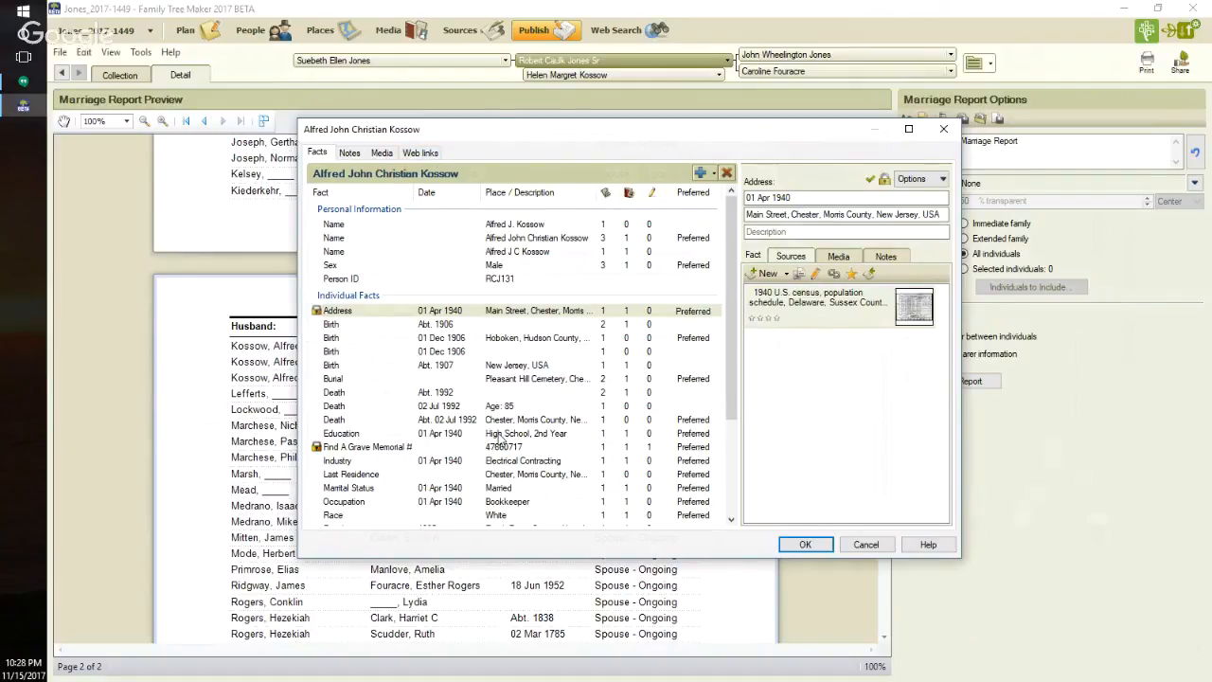
pyautogui.click(866, 548)
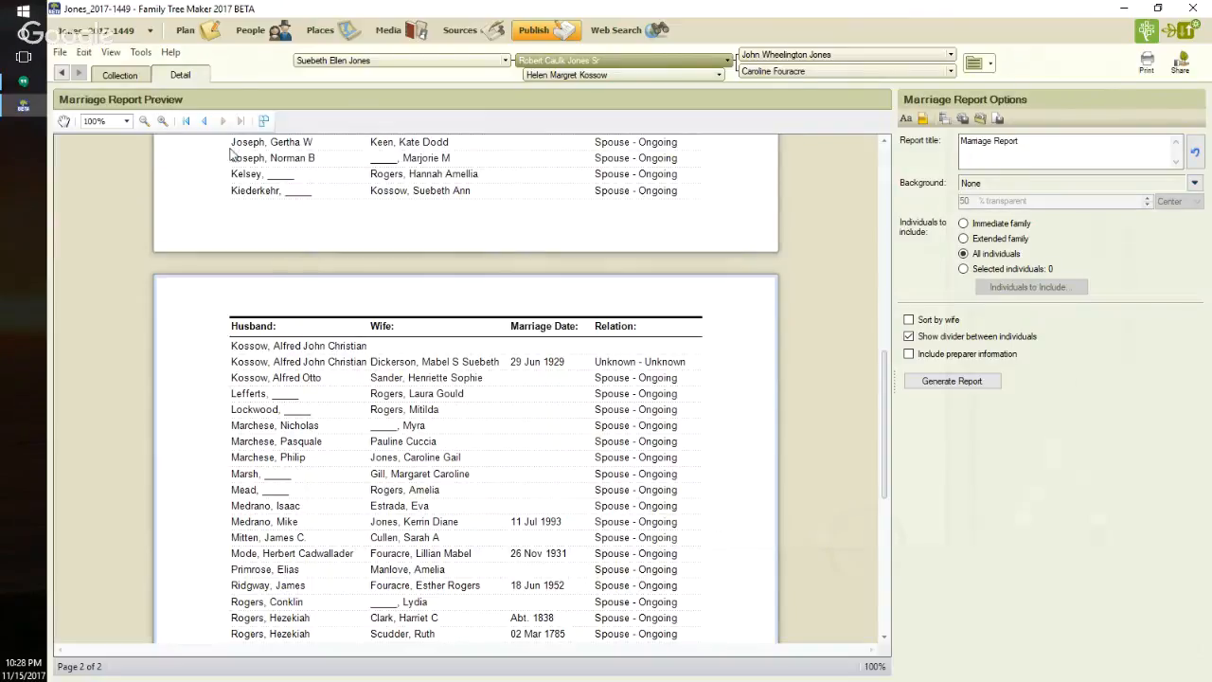
# - Go to the home person's father-in-law in the family tree and view his relationships, including spouses and children
pyautogui.click(252, 38)
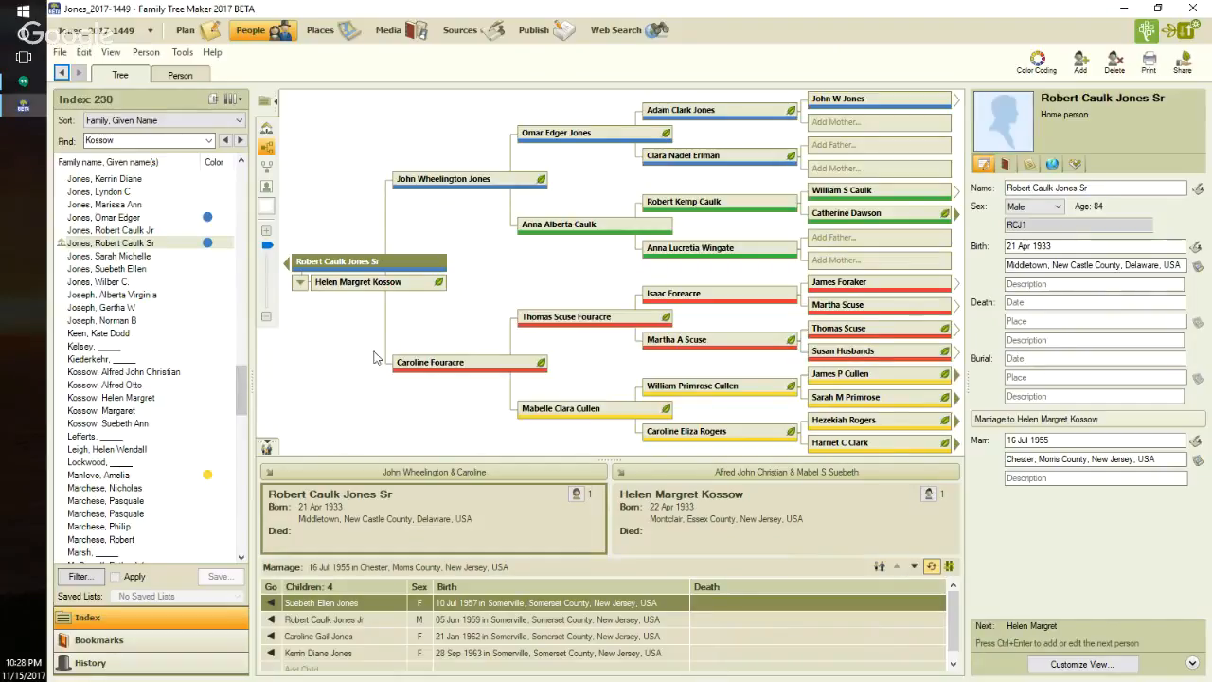
pyautogui.click(360, 284)
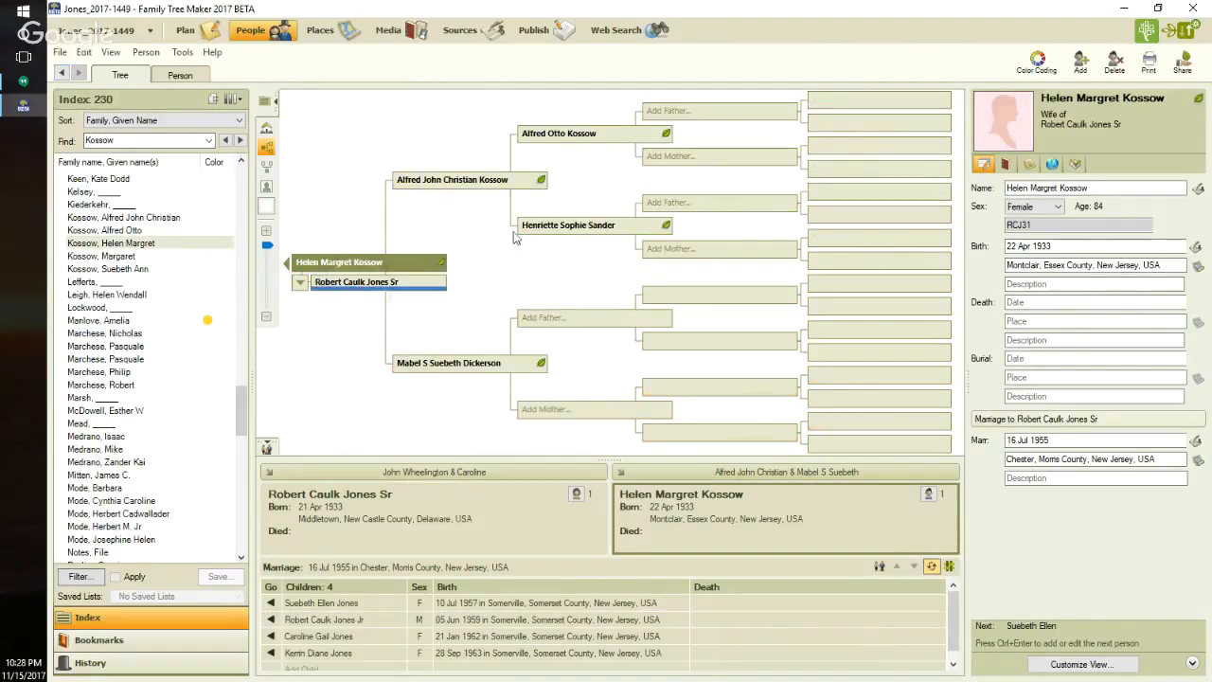
pyautogui.click(461, 179)
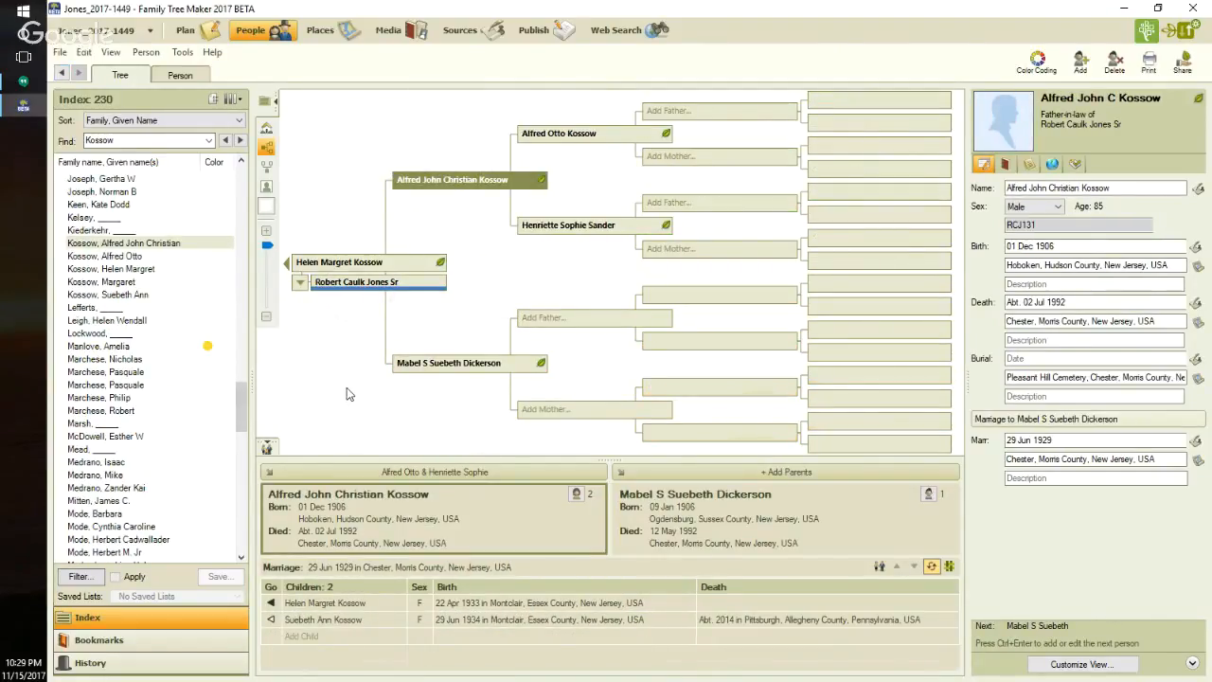
pyautogui.click(188, 78)
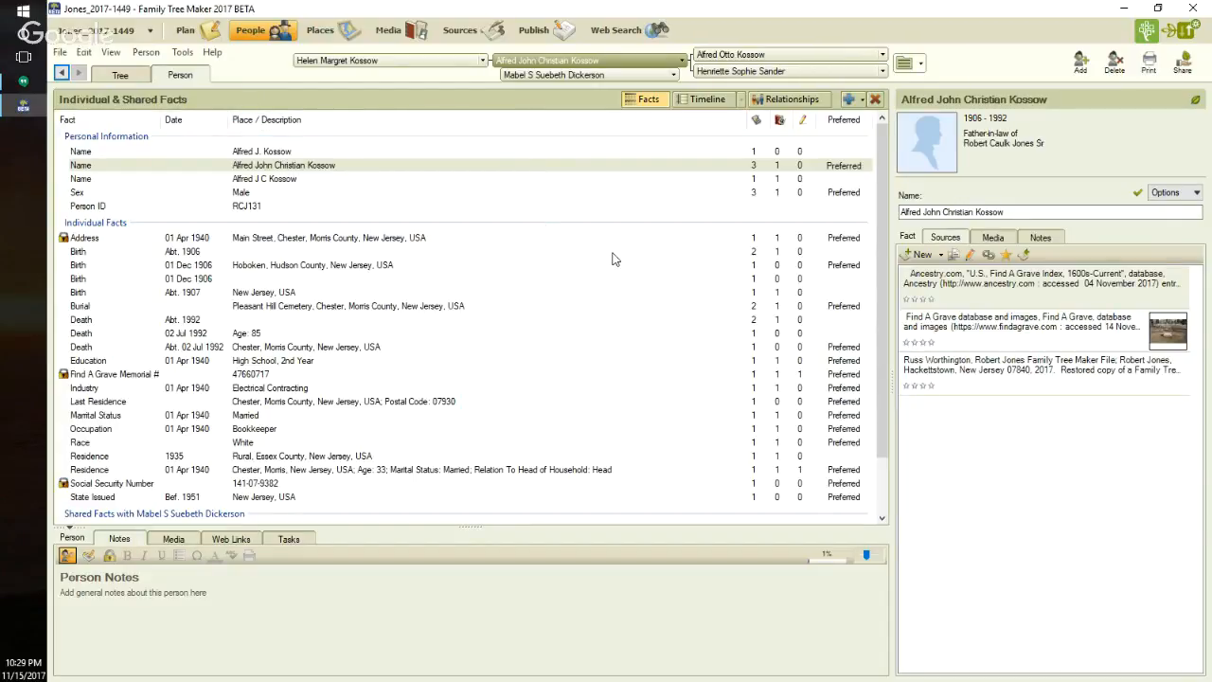
pyautogui.click(791, 102)
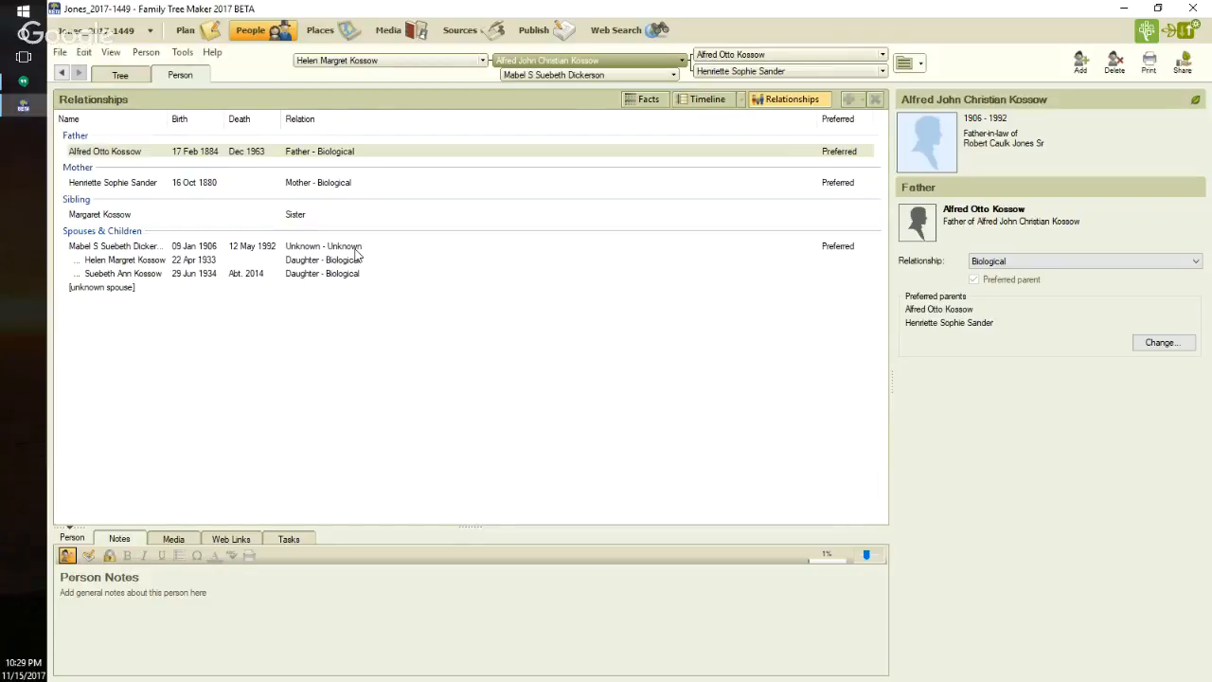
# - Filter the tree's people index to individuals whose Union Relationship Status equals Unknown
pyautogui.click(124, 76)
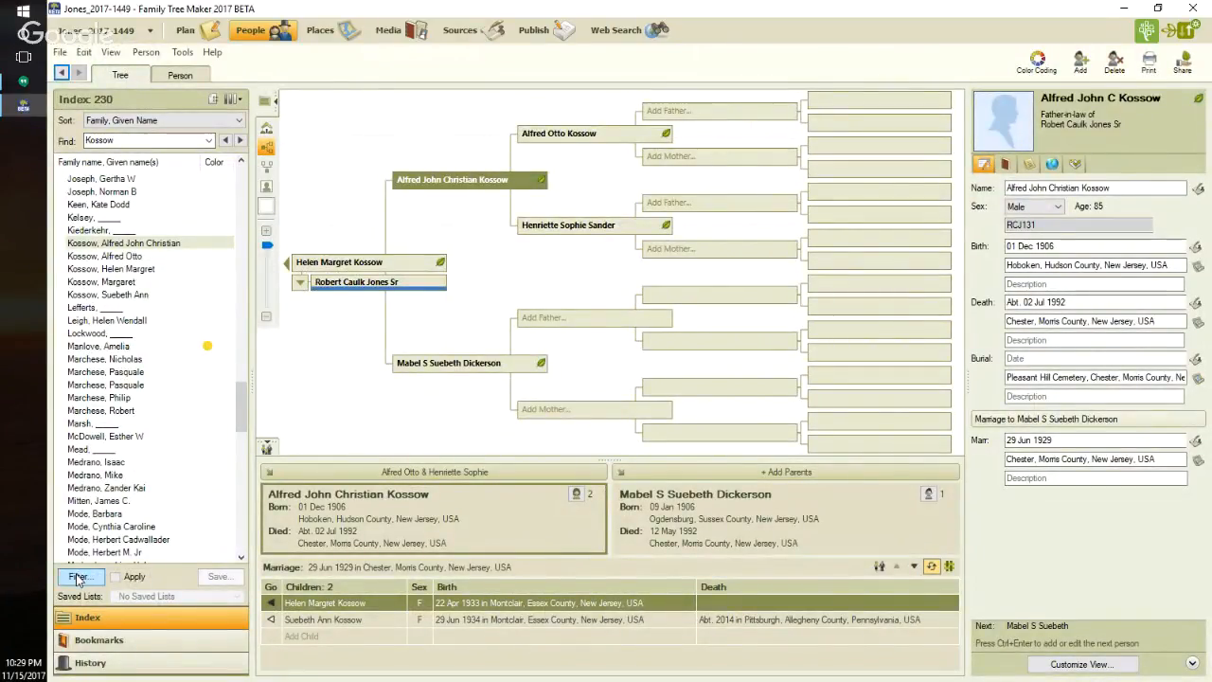
pyautogui.click(77, 578)
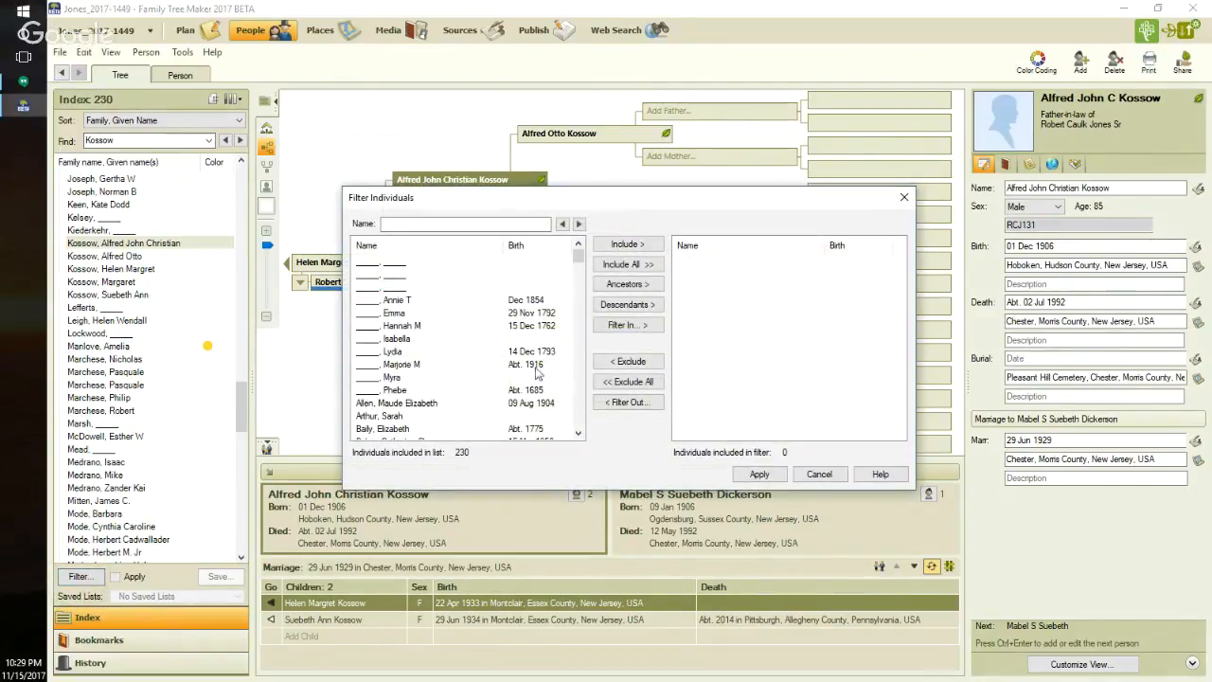
pyautogui.click(625, 325)
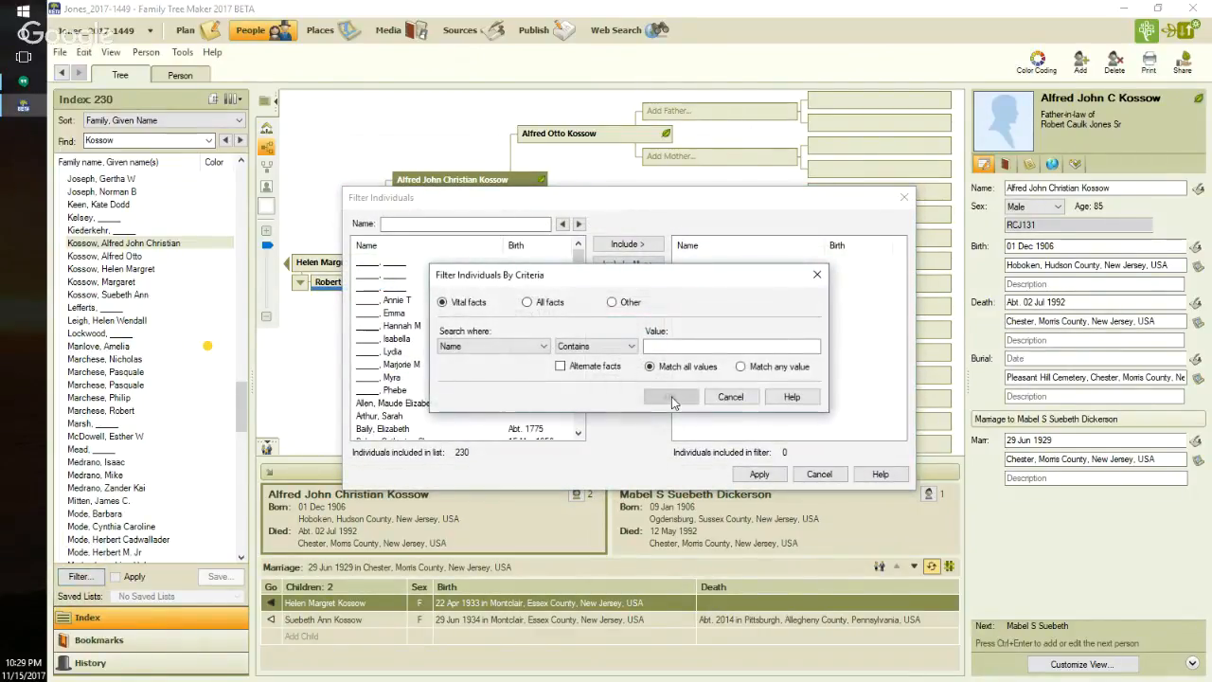
pyautogui.click(613, 303)
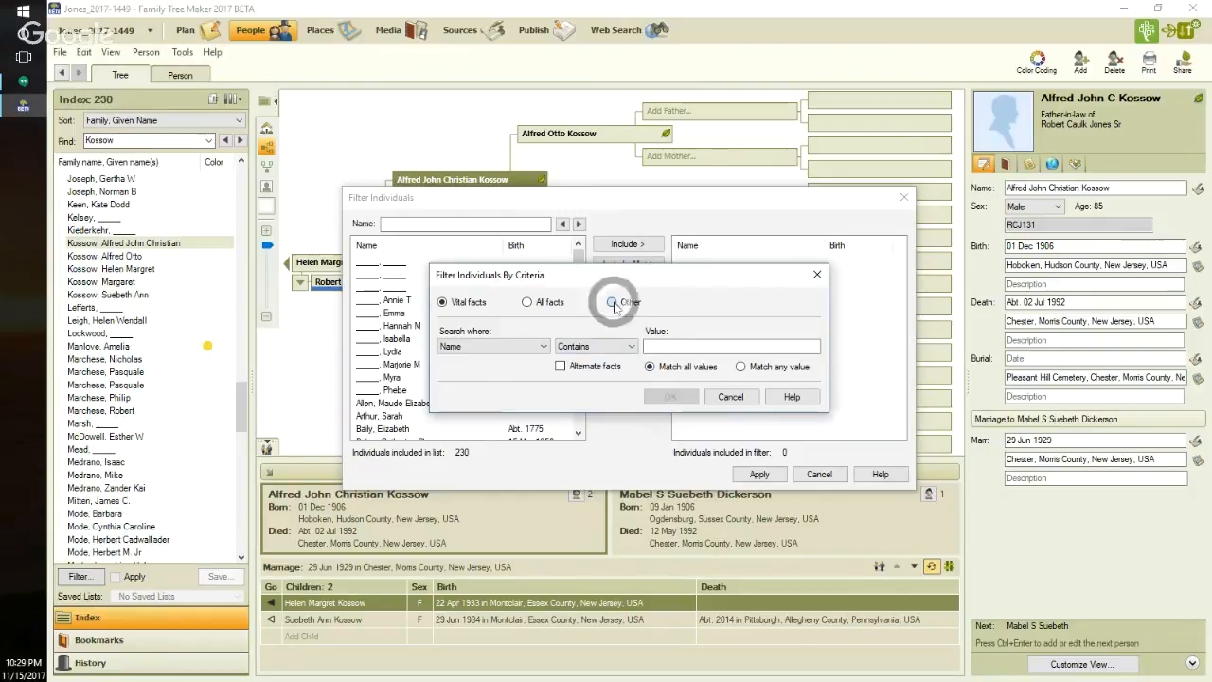
pyautogui.click(542, 347)
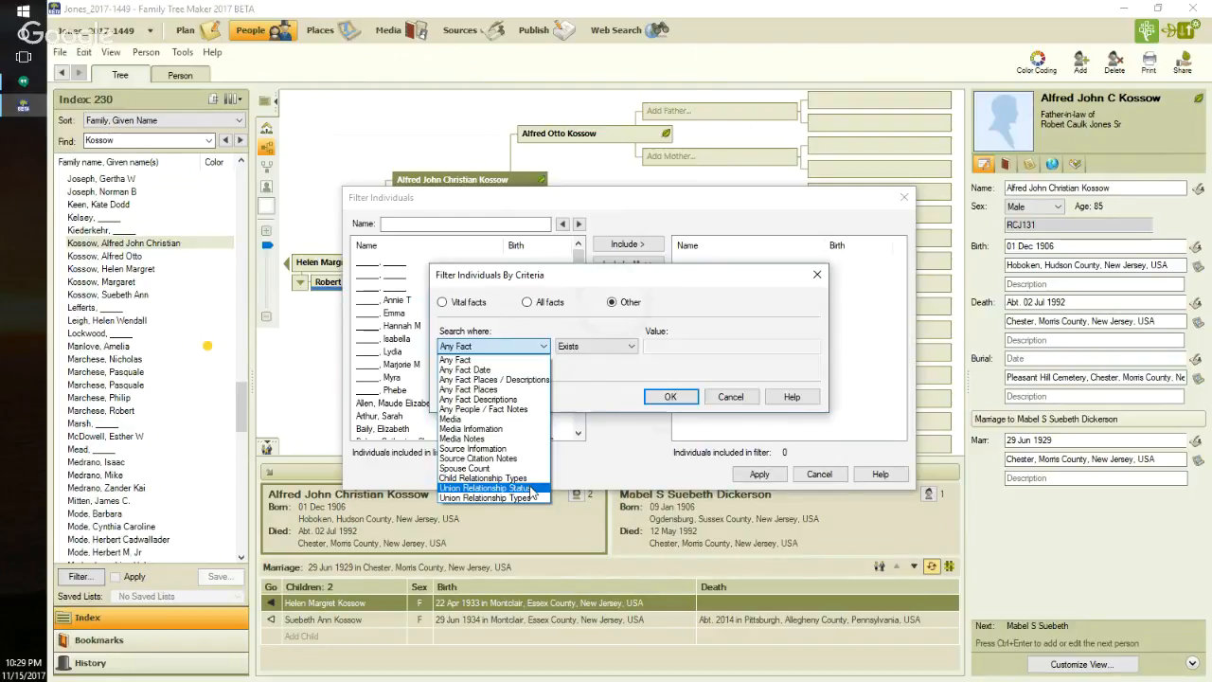
pyautogui.click(532, 488)
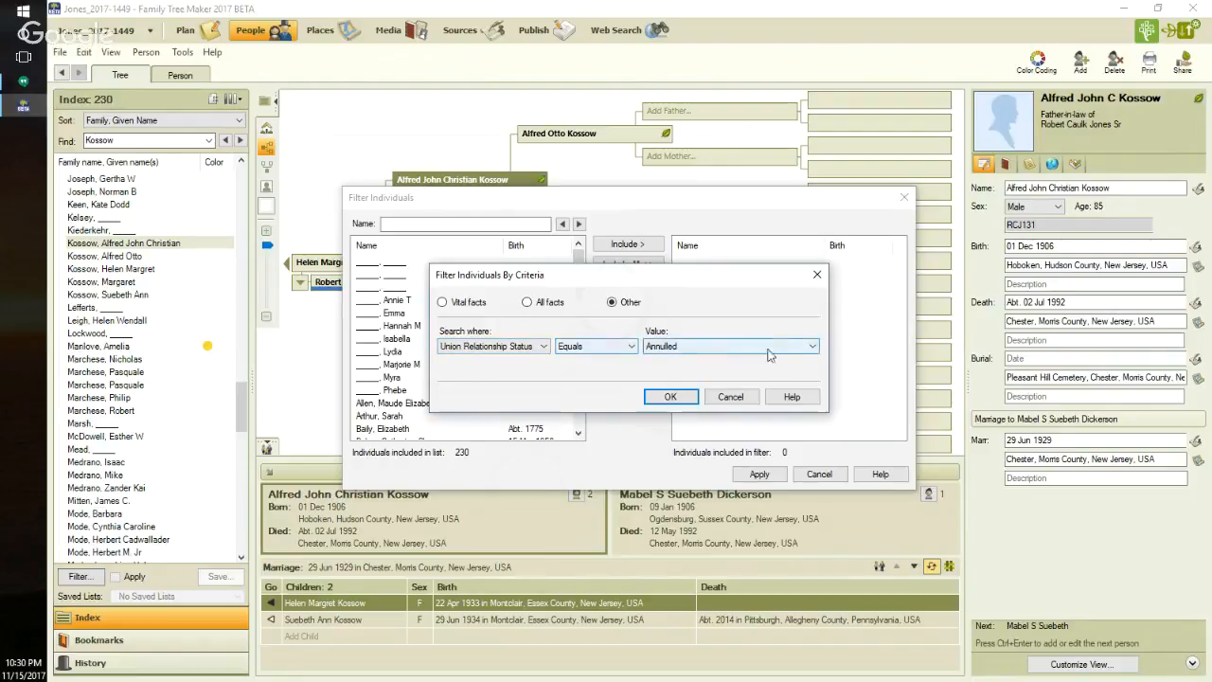
pyautogui.click(545, 346)
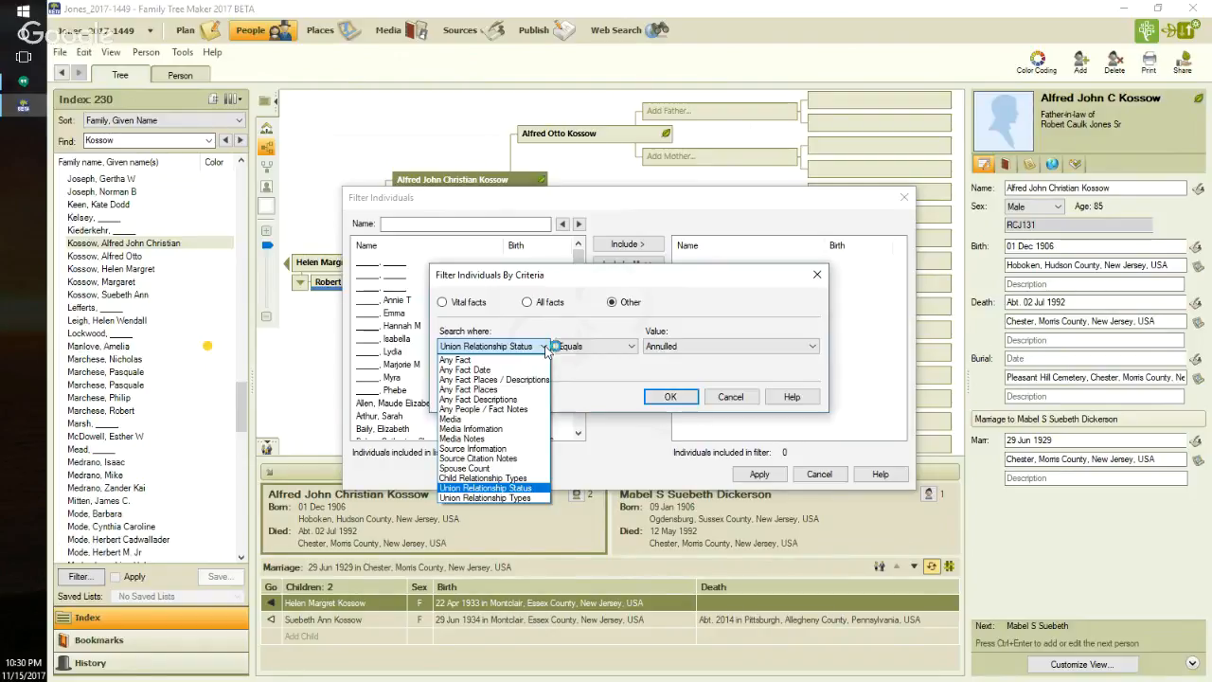
pyautogui.click(547, 350)
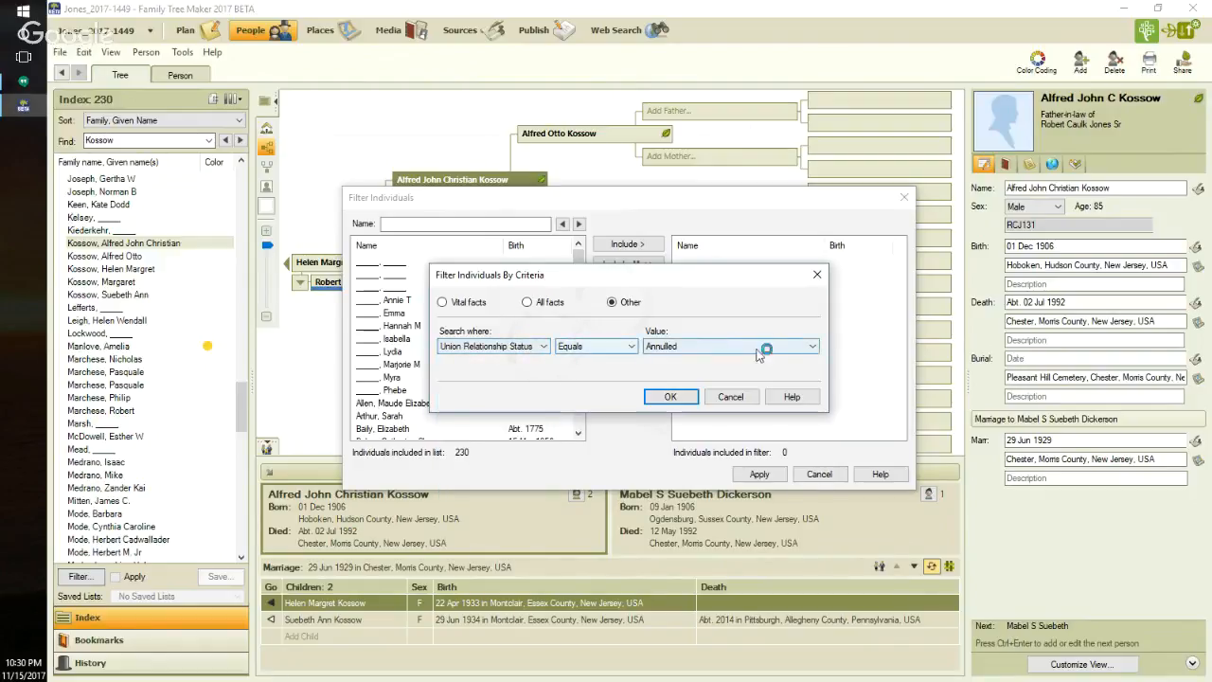
pyautogui.click(815, 347)
pyautogui.click(772, 410)
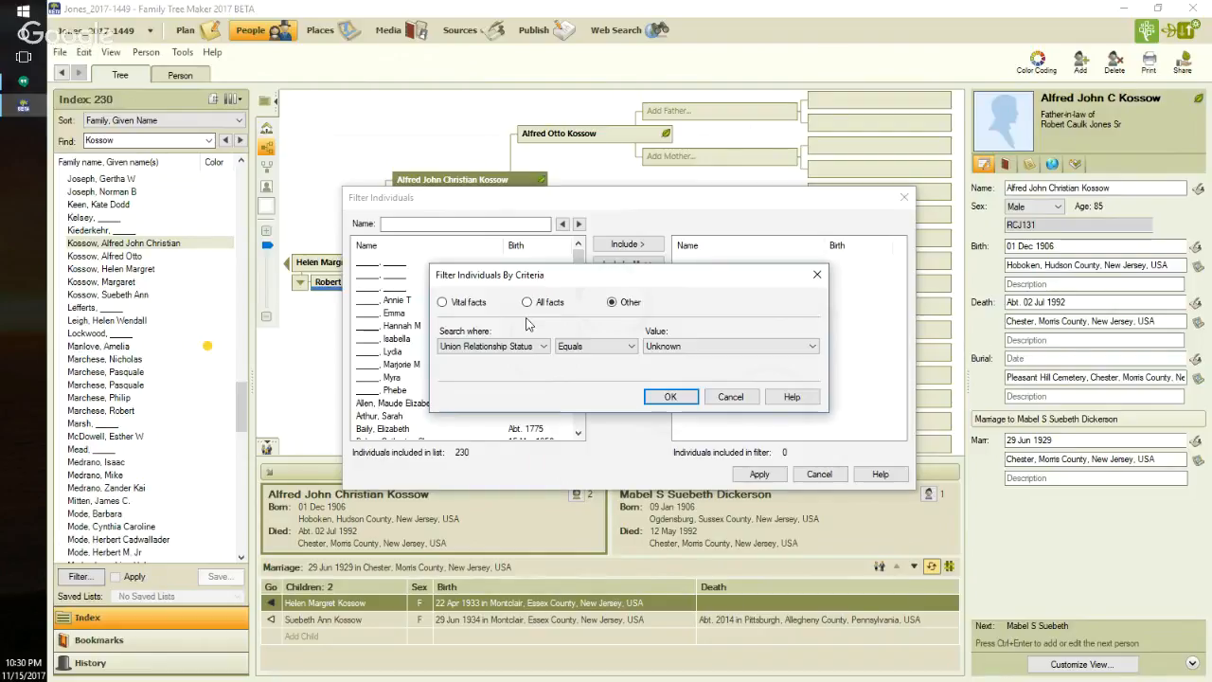
pyautogui.click(682, 399)
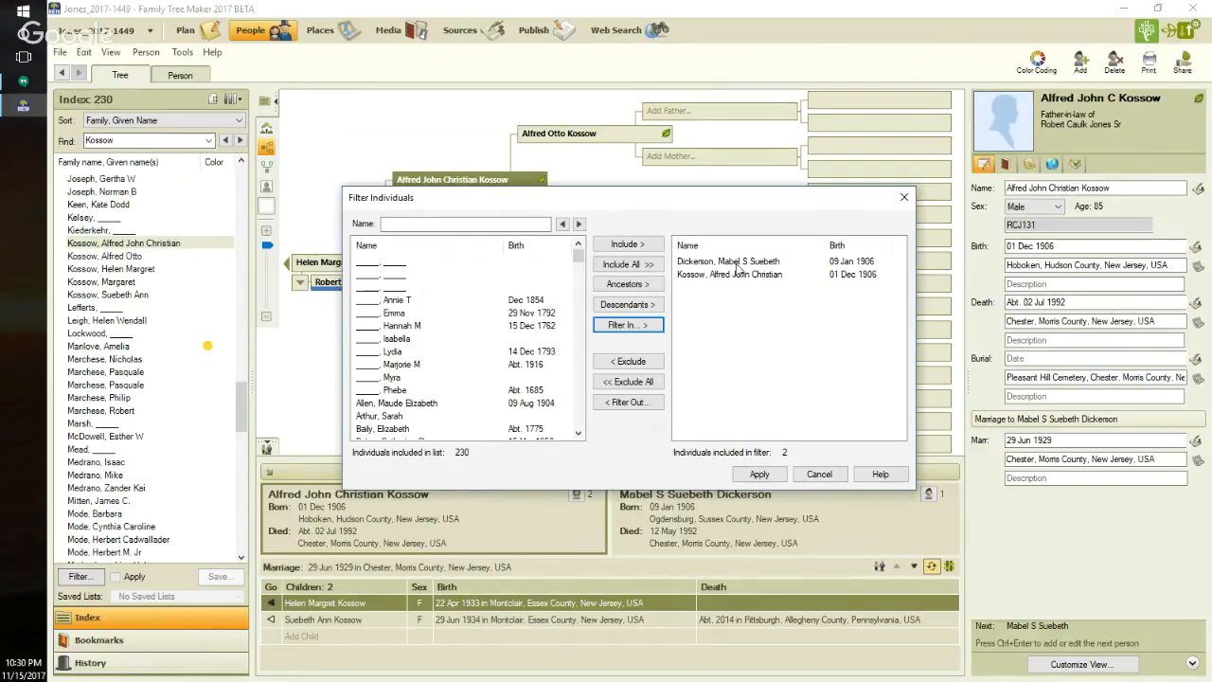
pyautogui.click(759, 474)
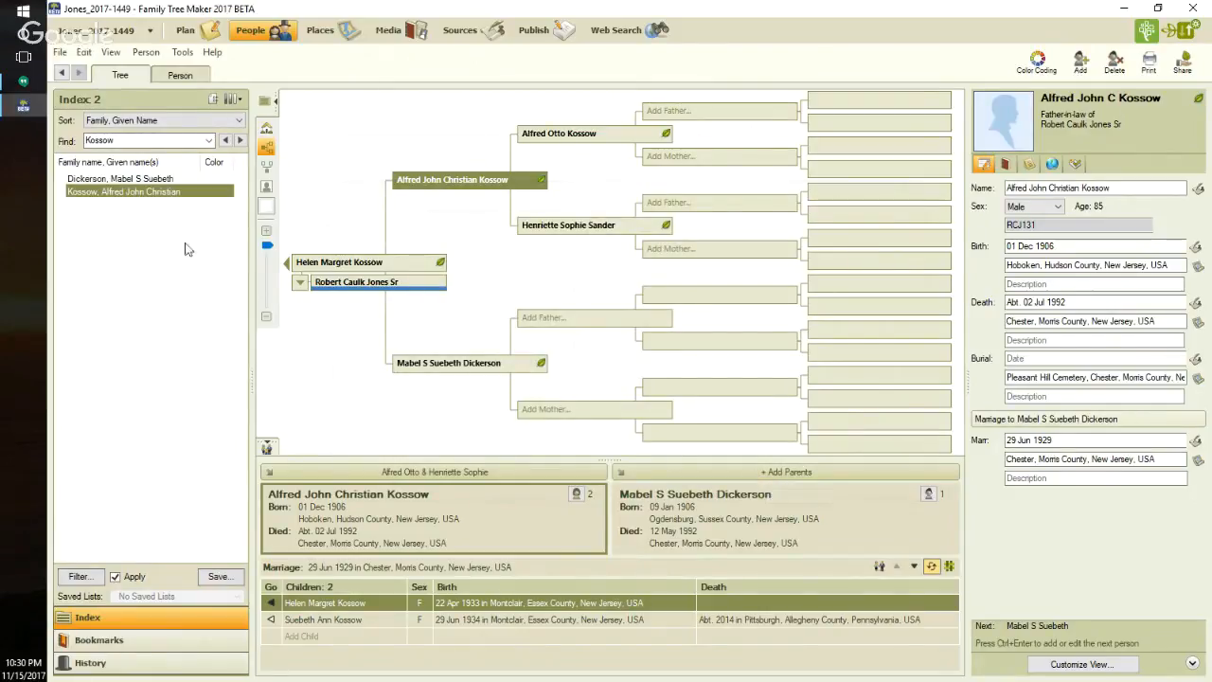
# - For the home person's mother-in-law in the filtered index, set the relationship to her husband to Spouse with status Ongoing
pyautogui.click(112, 180)
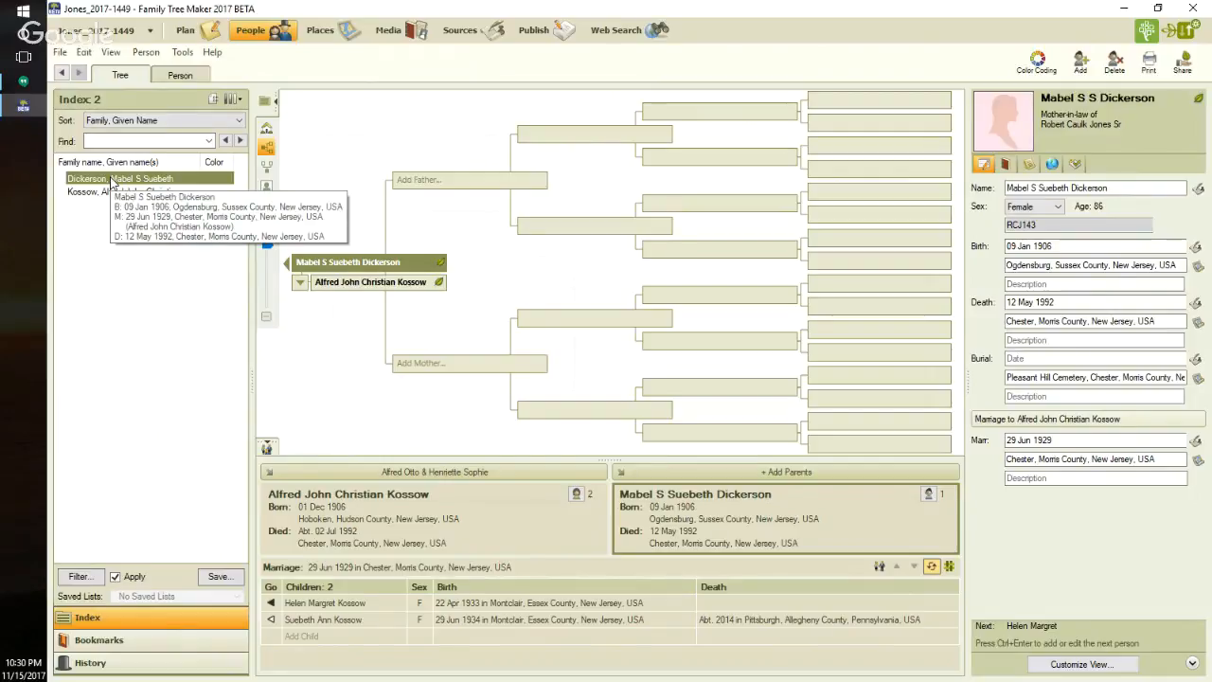
pyautogui.click(180, 76)
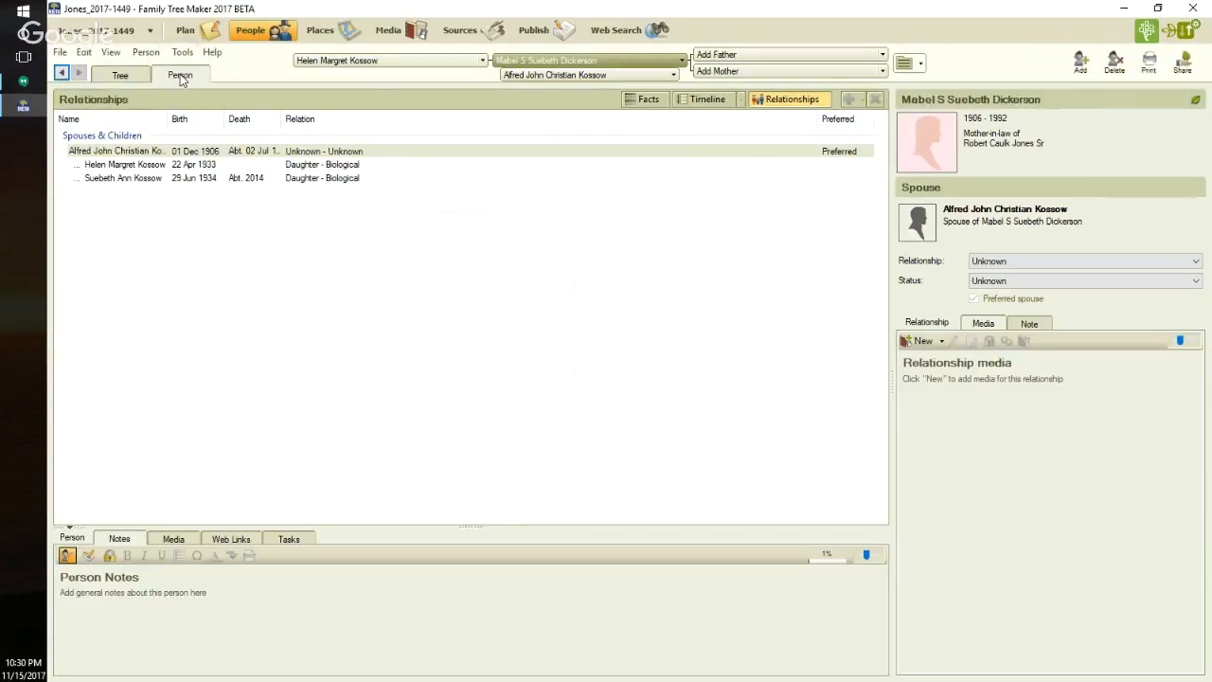
pyautogui.click(369, 153)
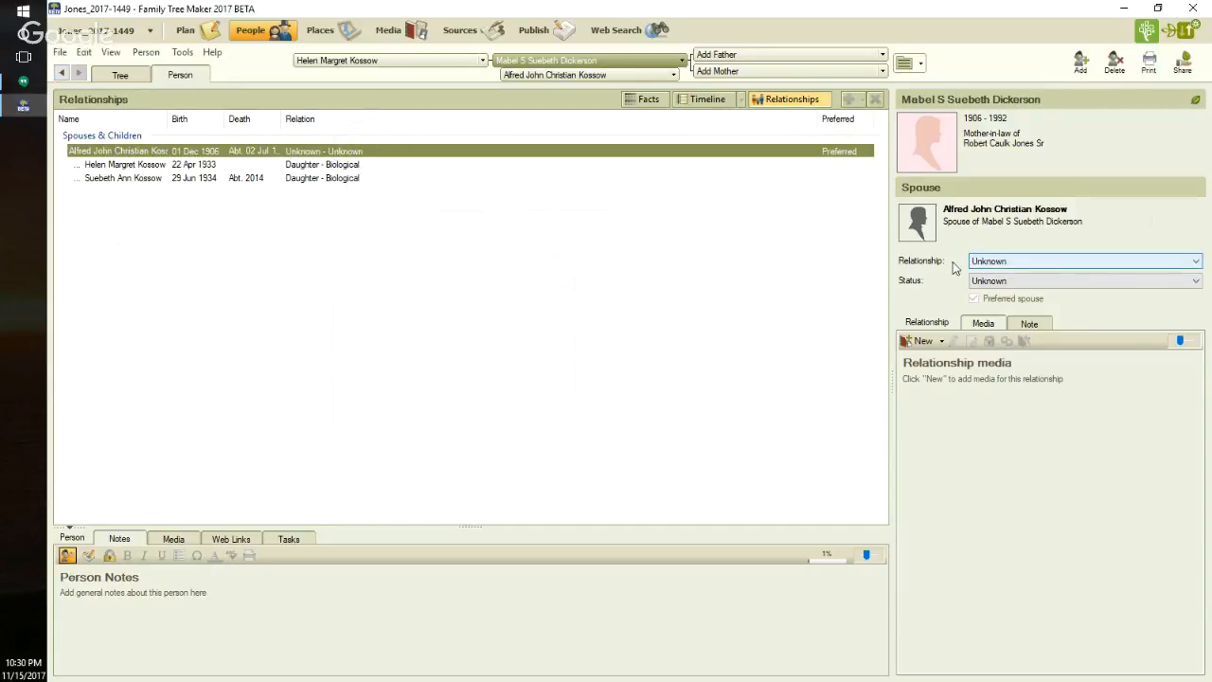
pyautogui.click(1194, 263)
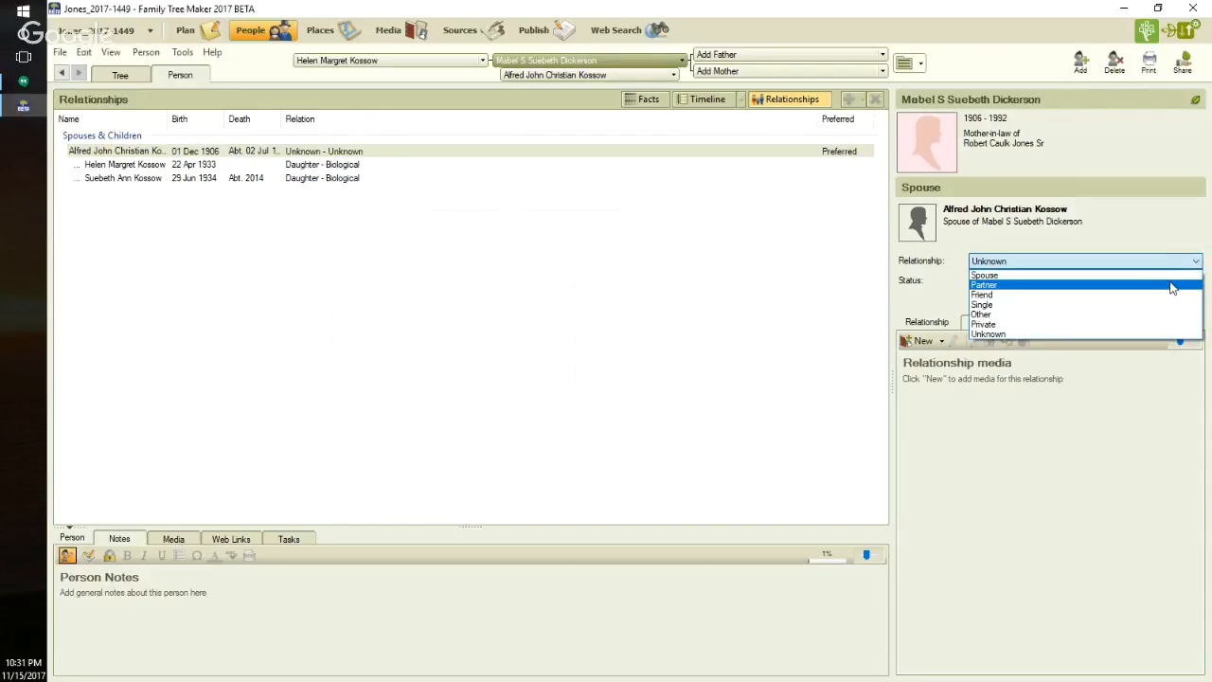
pyautogui.click(1164, 274)
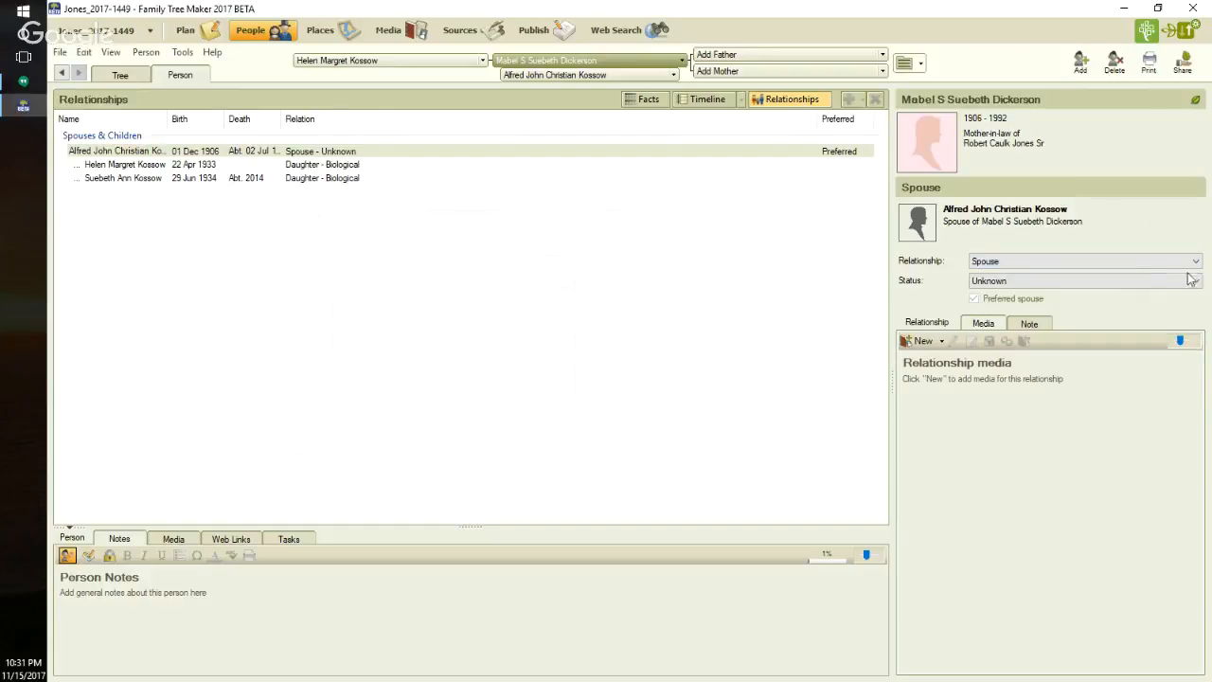
pyautogui.click(1194, 280)
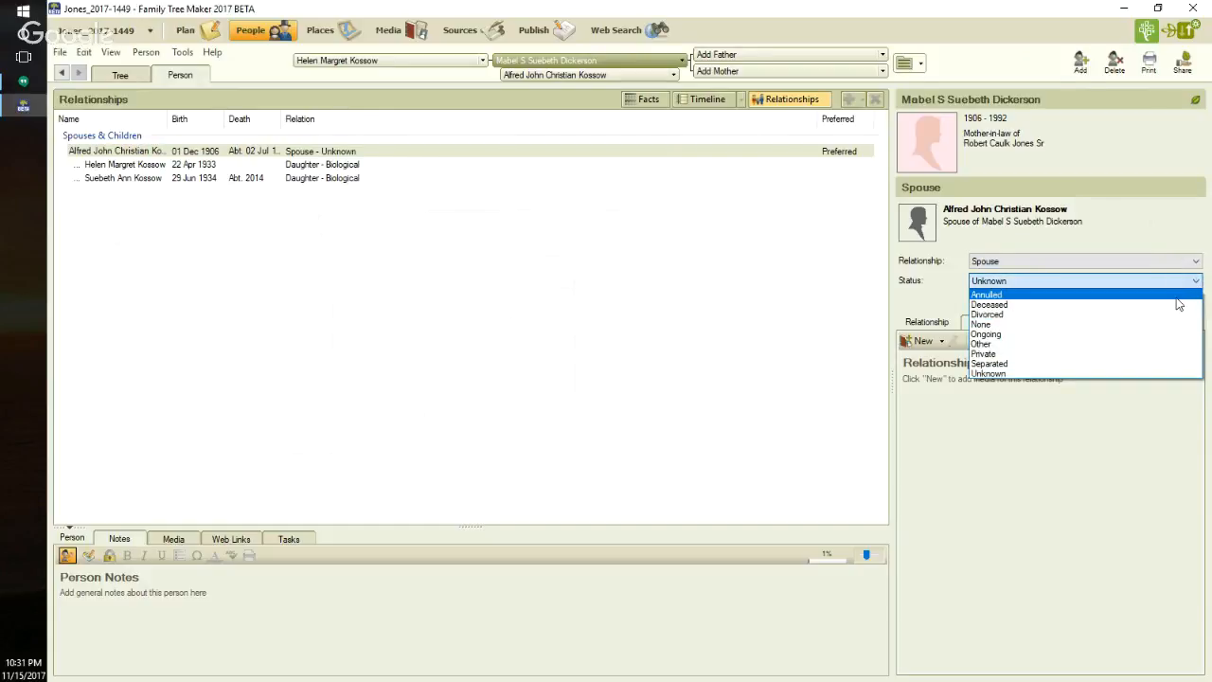
pyautogui.click(1159, 334)
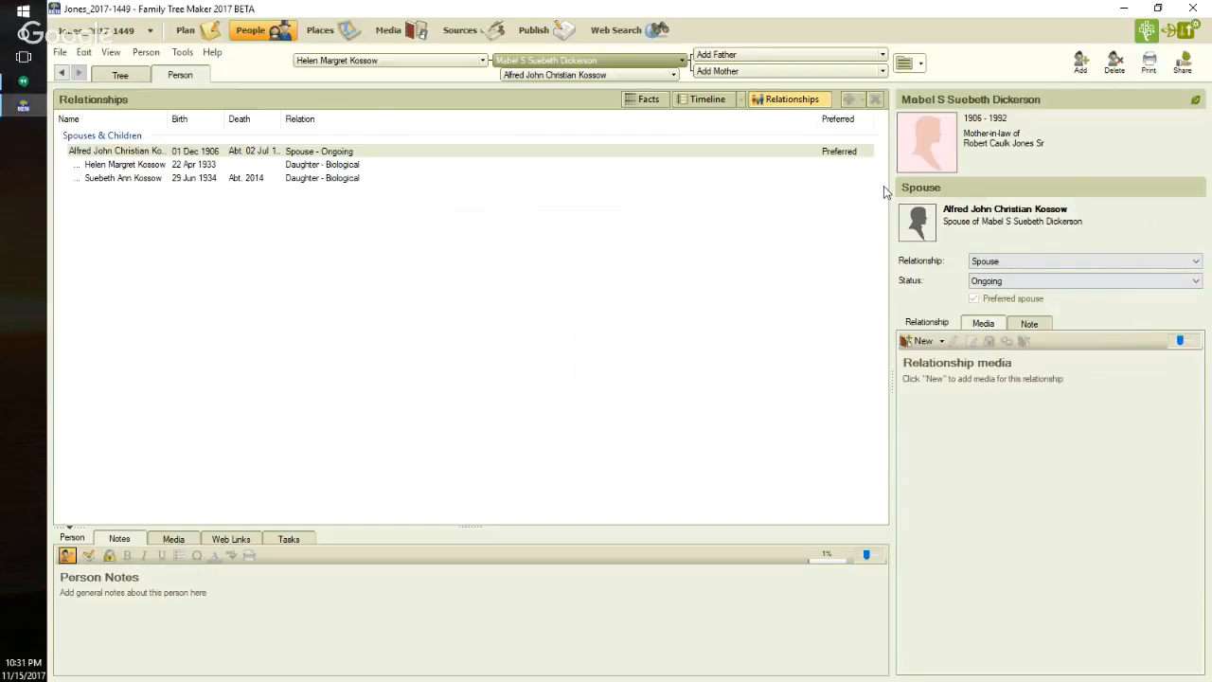
# - Exclude all individuals from the index filter and reapply it for Union Relationship Status equals Unknown
pyautogui.click(129, 80)
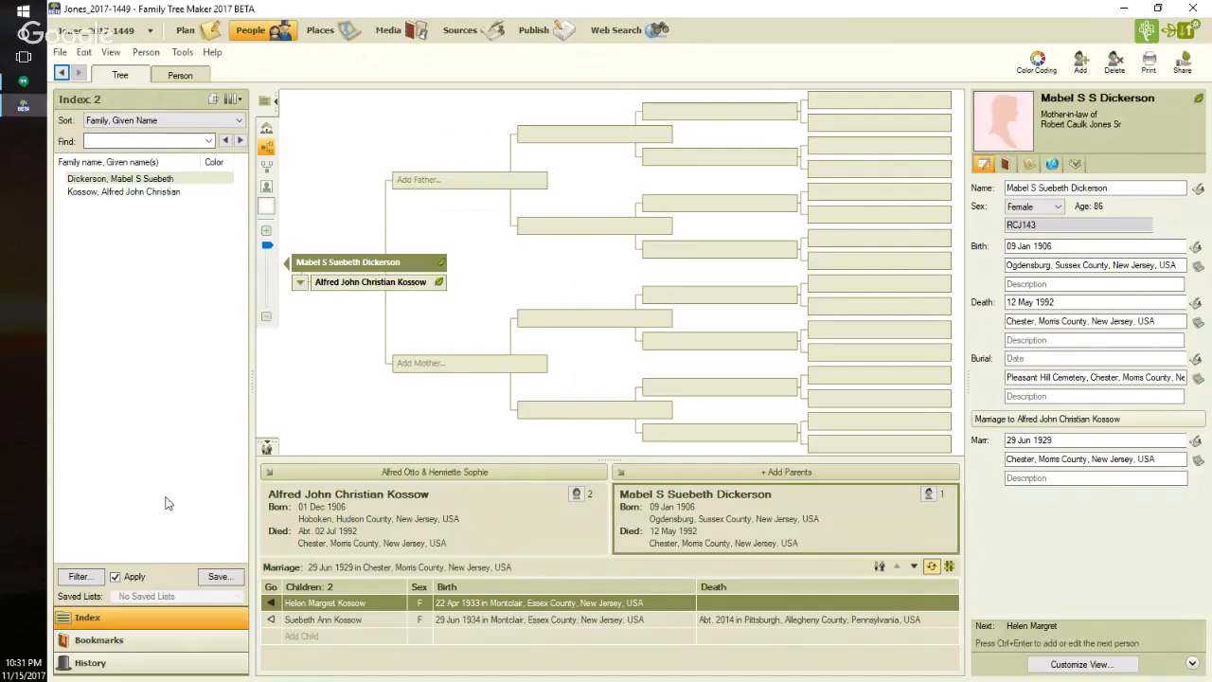
pyautogui.click(94, 578)
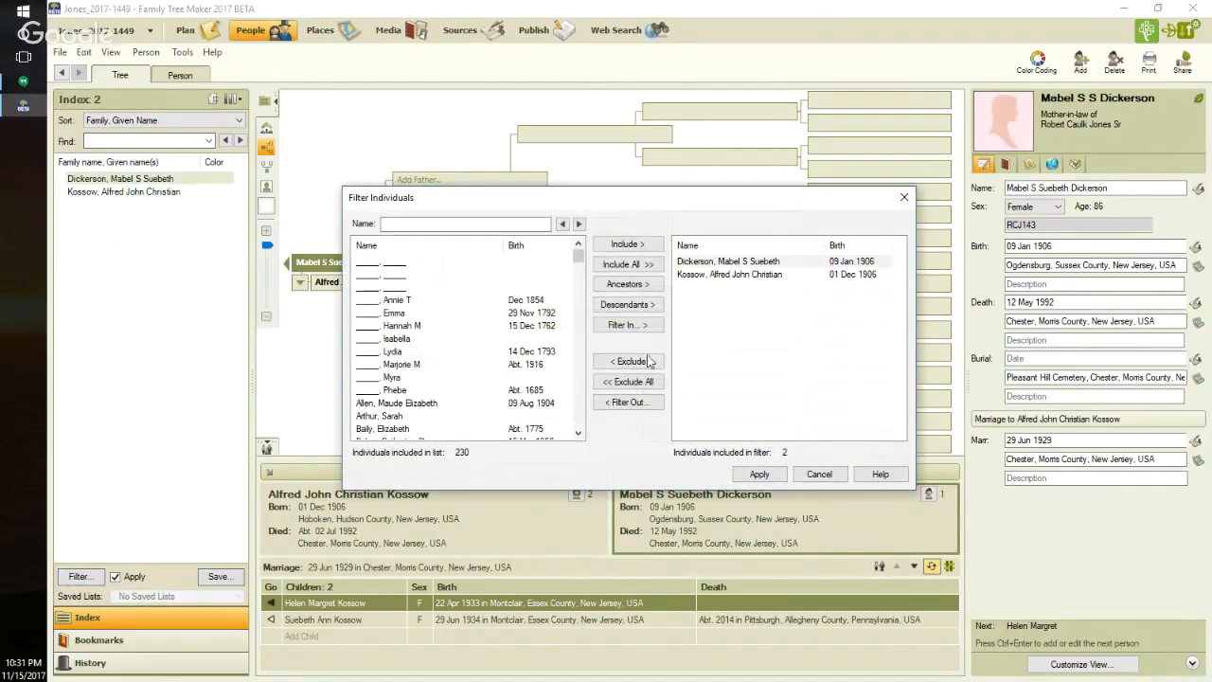
pyautogui.click(637, 382)
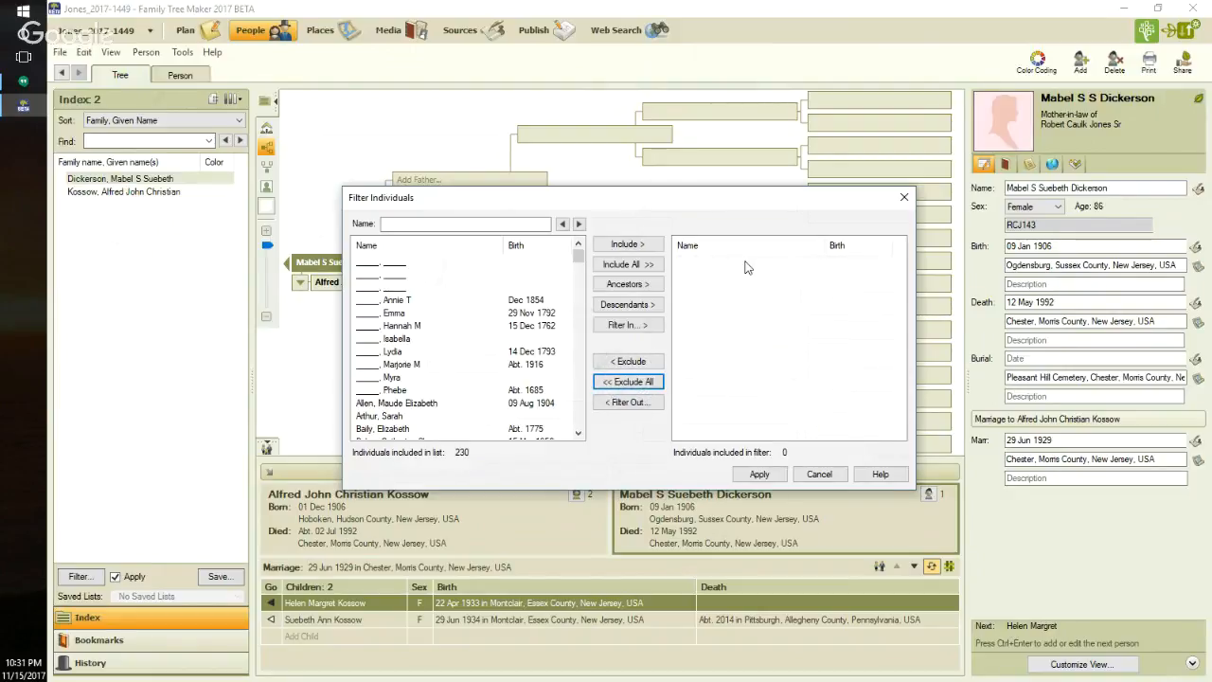
pyautogui.click(627, 325)
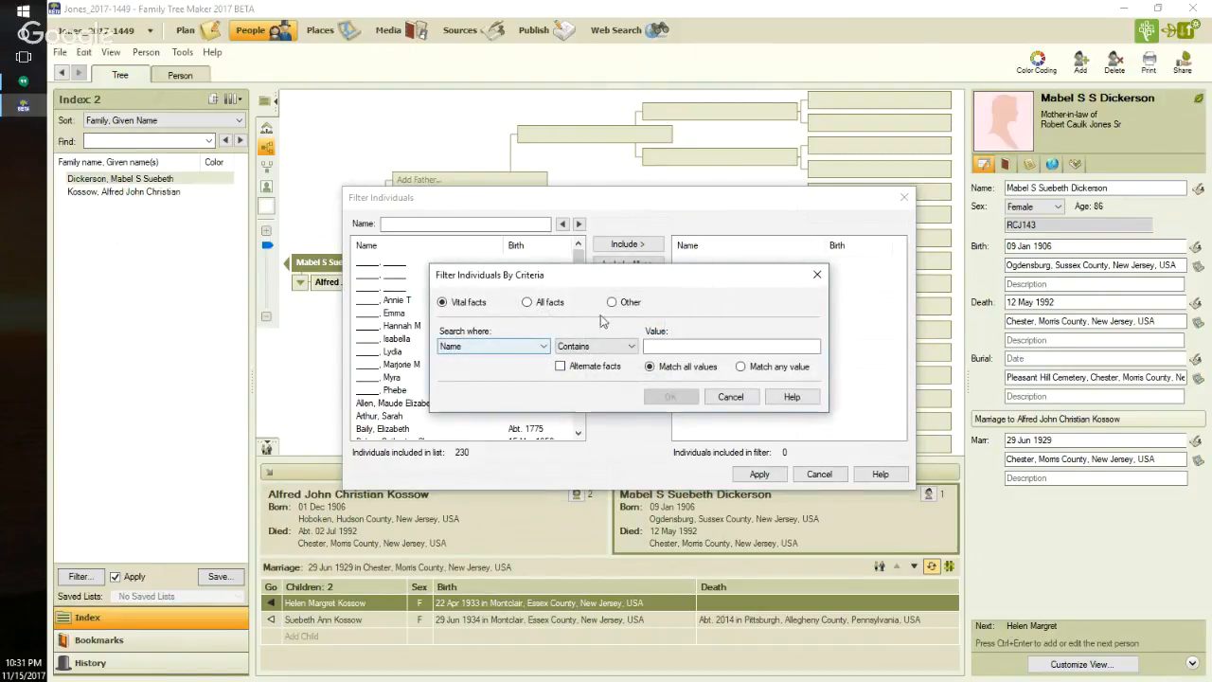
pyautogui.click(612, 302)
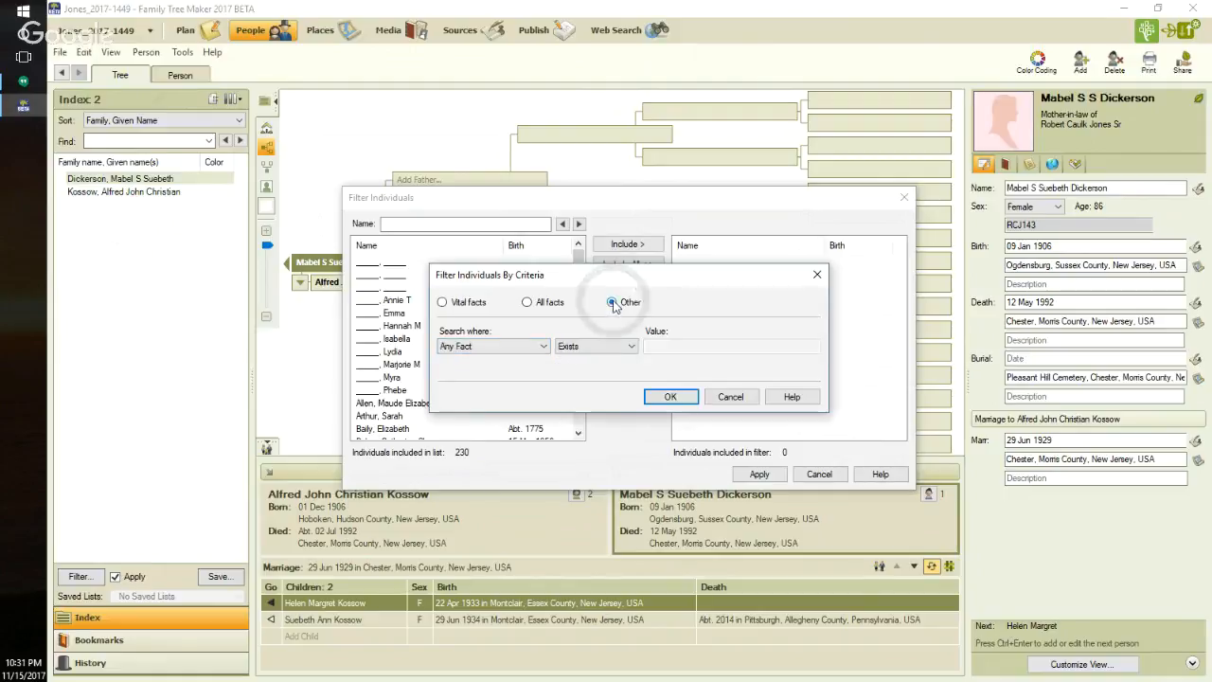
pyautogui.click(544, 347)
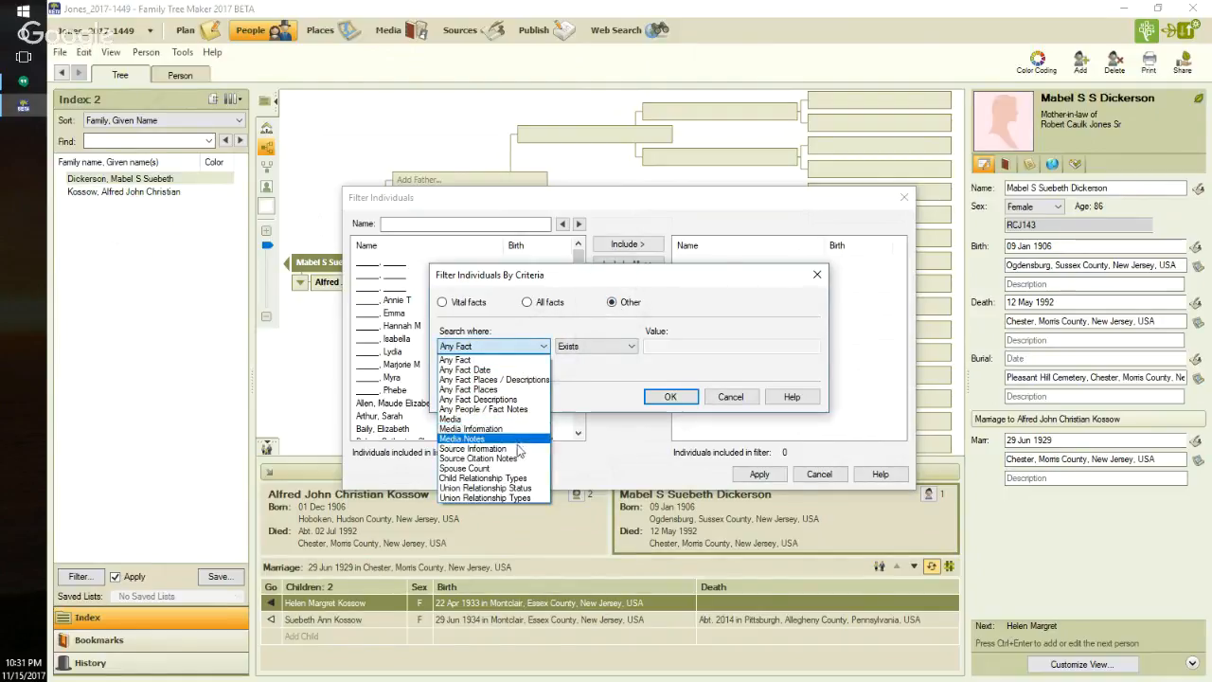
pyautogui.click(522, 489)
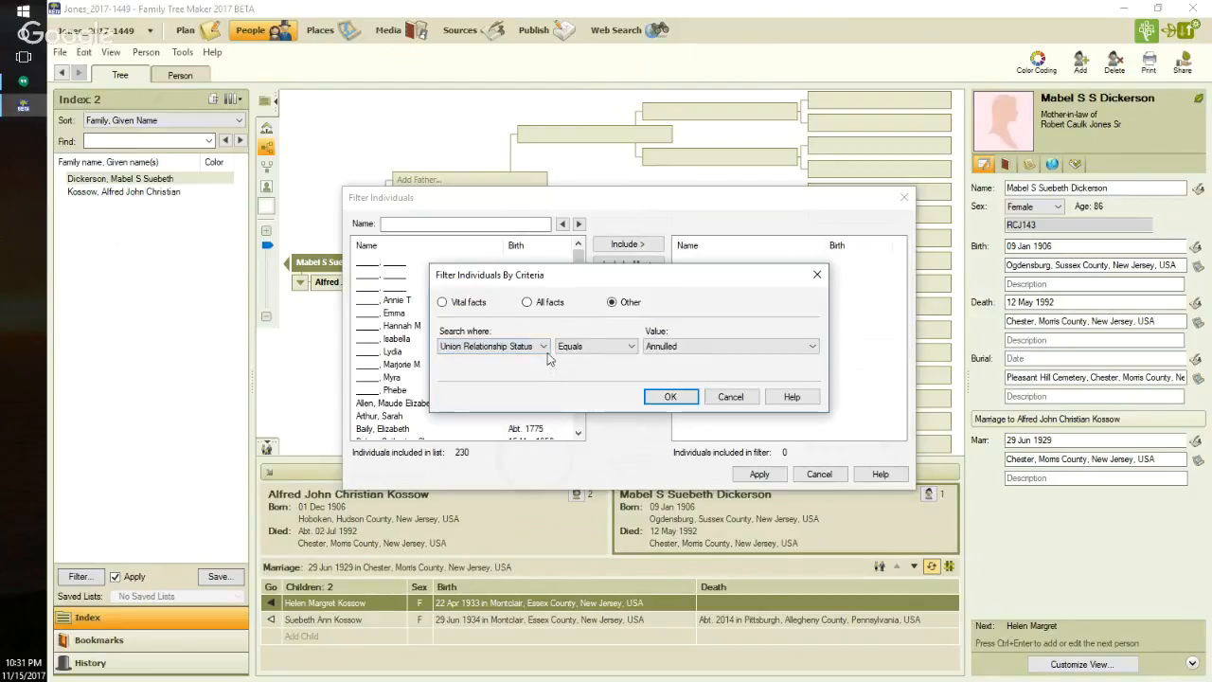
pyautogui.click(812, 346)
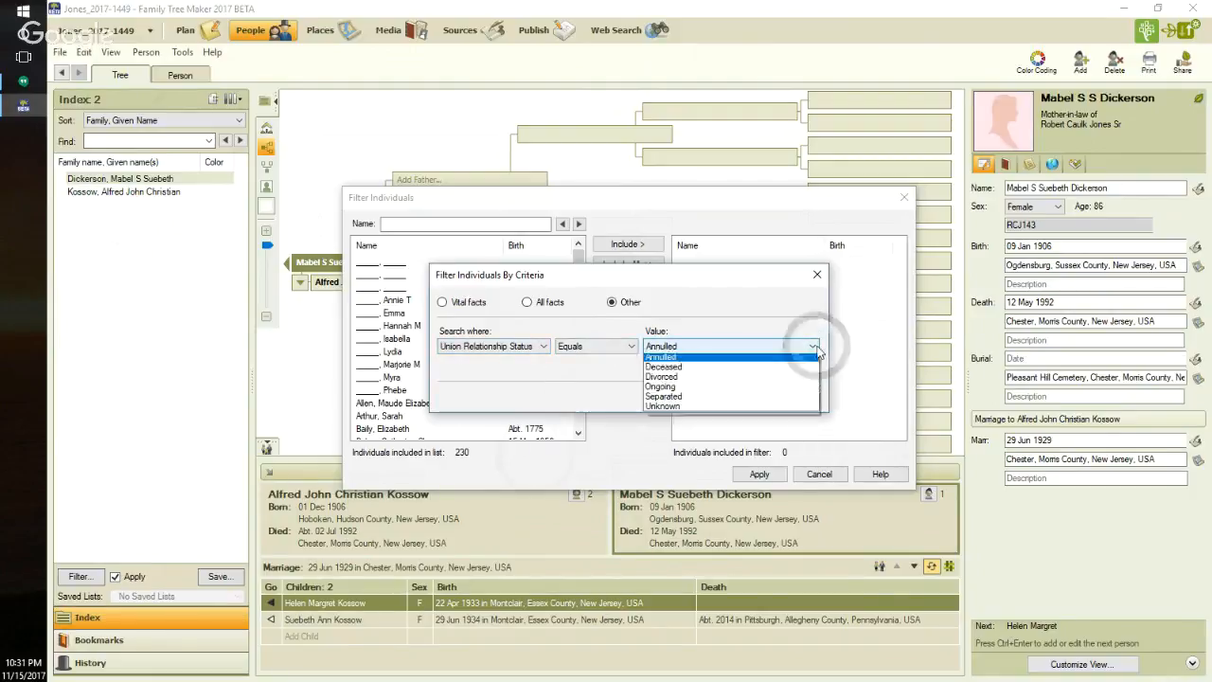
pyautogui.click(757, 409)
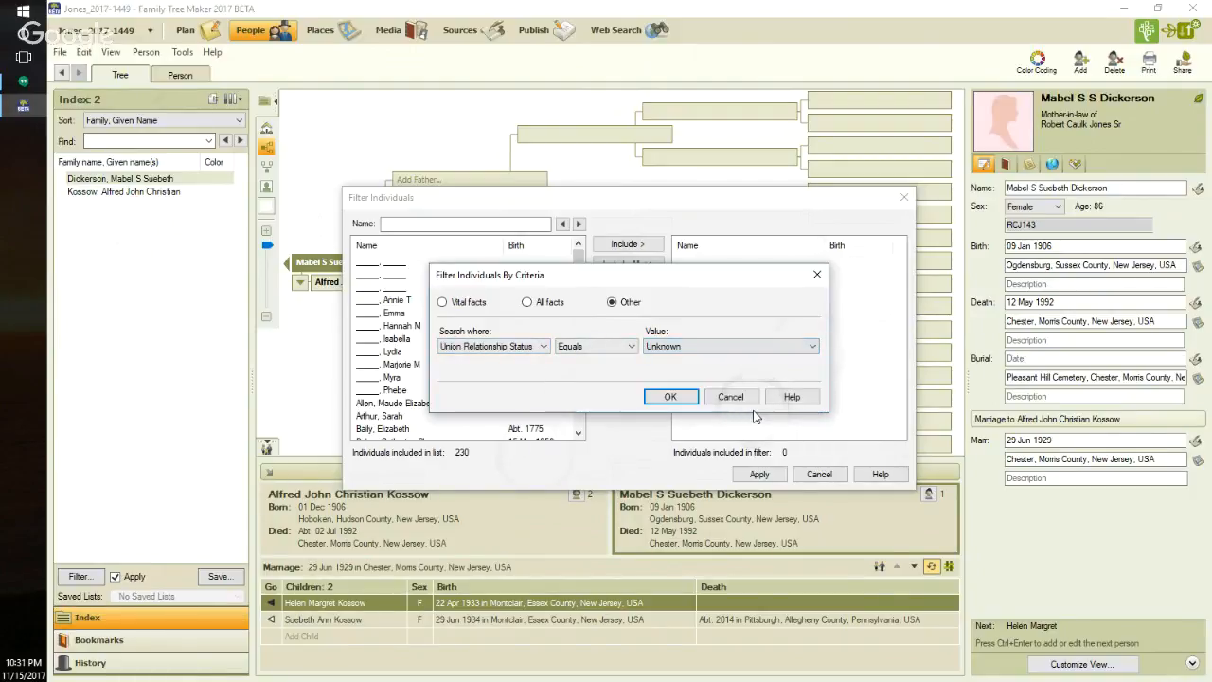
pyautogui.click(671, 397)
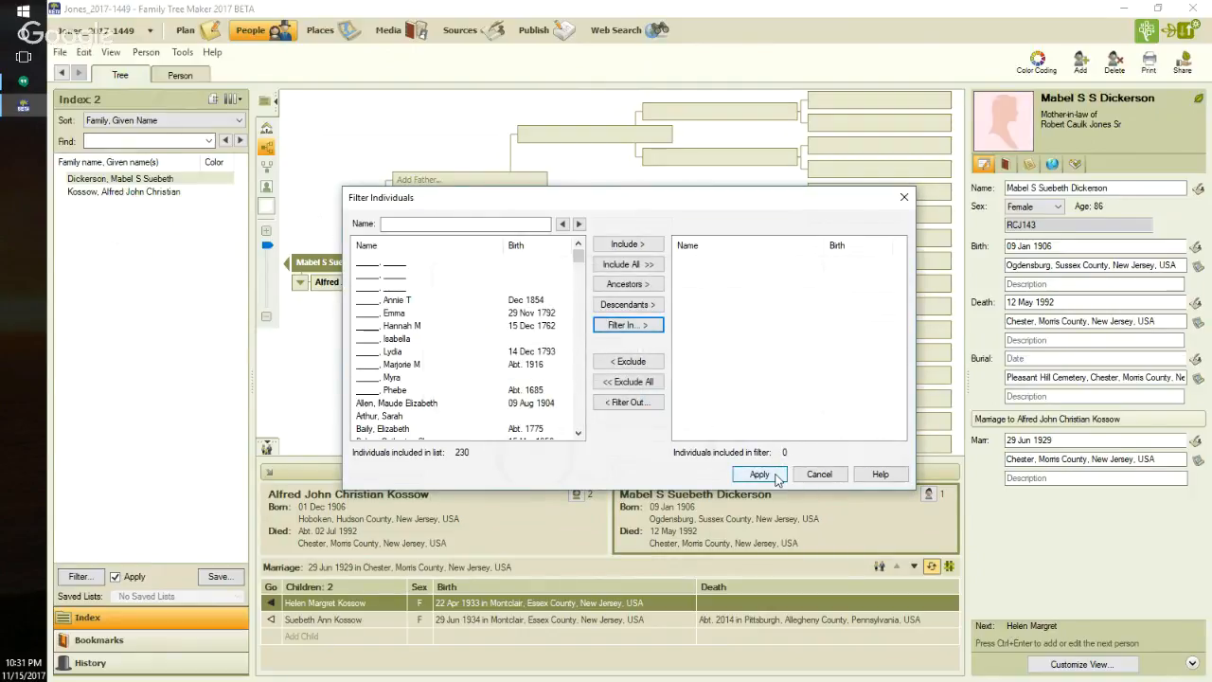
pyautogui.click(776, 478)
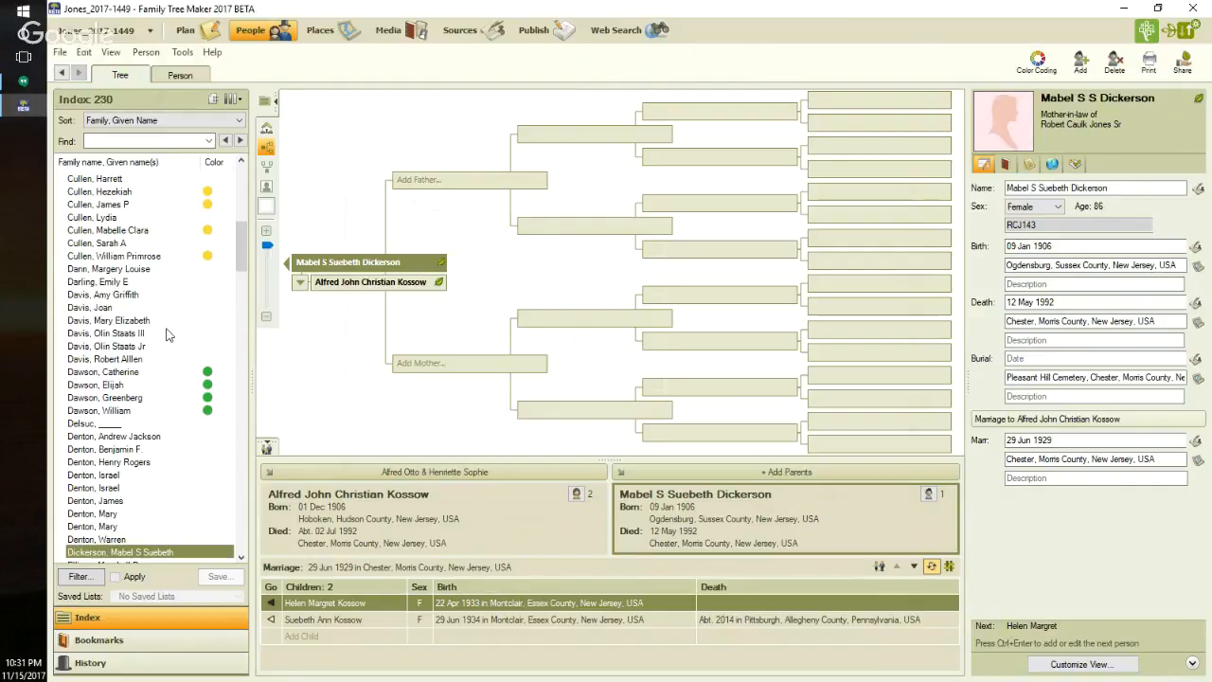
# - Make the mother-in-law's husband the focus of the tree and color-code only him green
pyautogui.moveTo(167, 335)
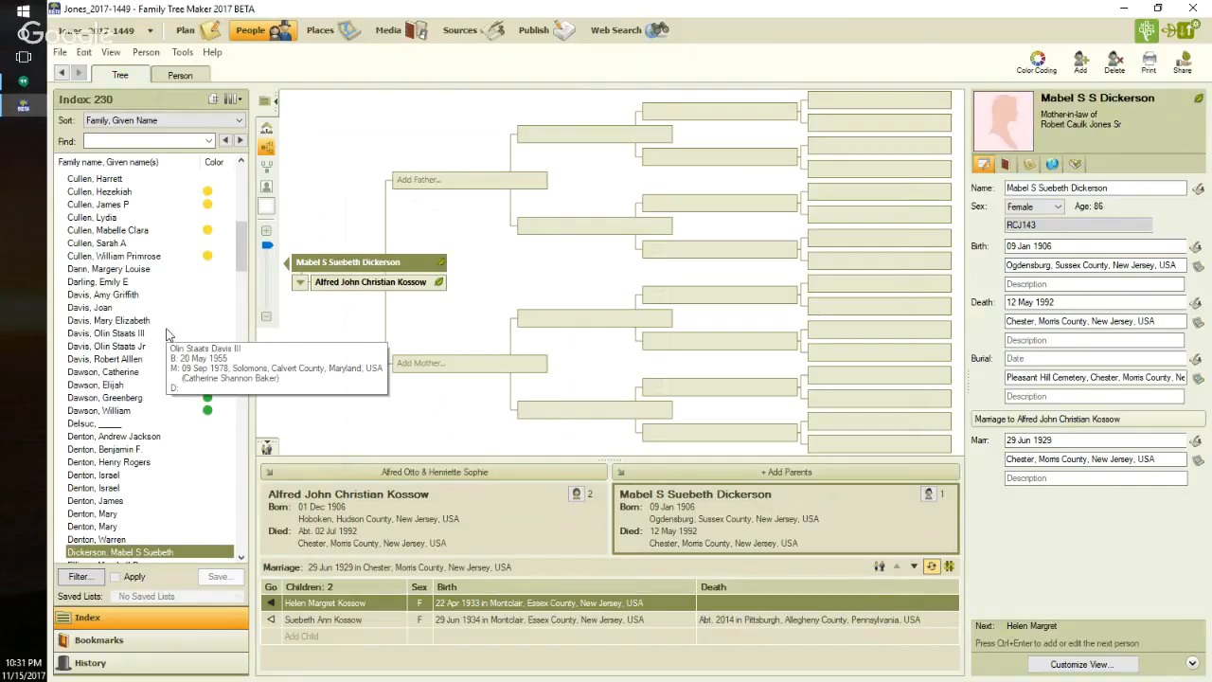
pyautogui.click(361, 284)
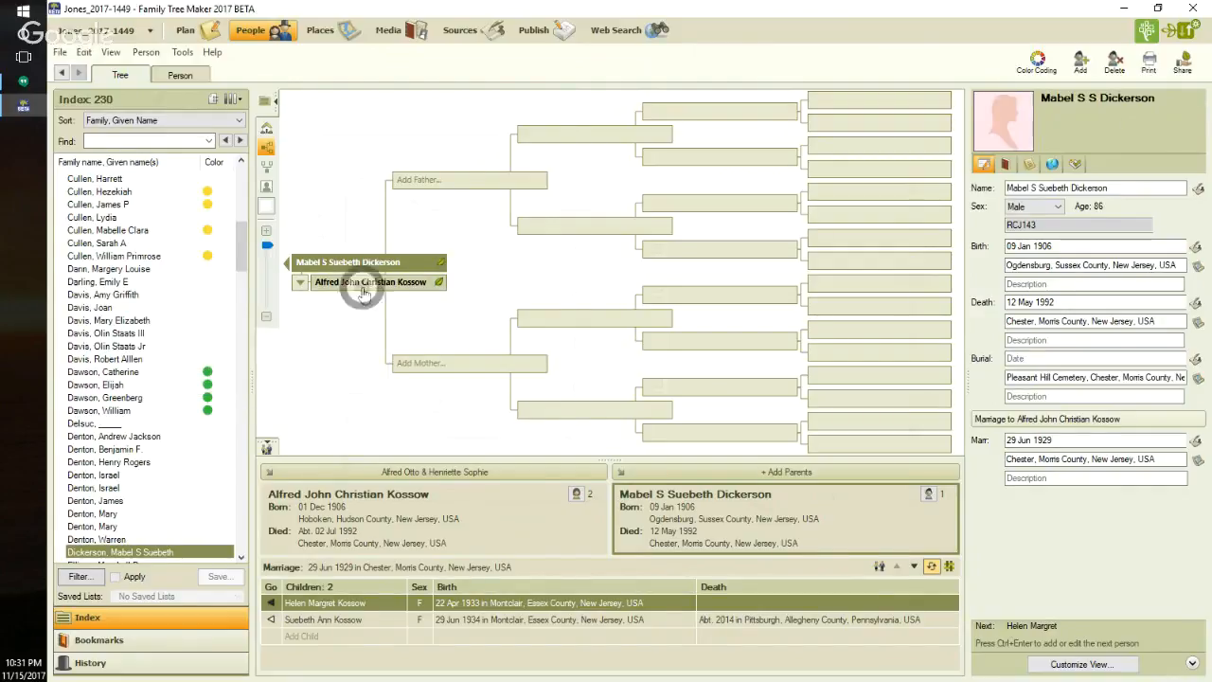
pyautogui.click(216, 247)
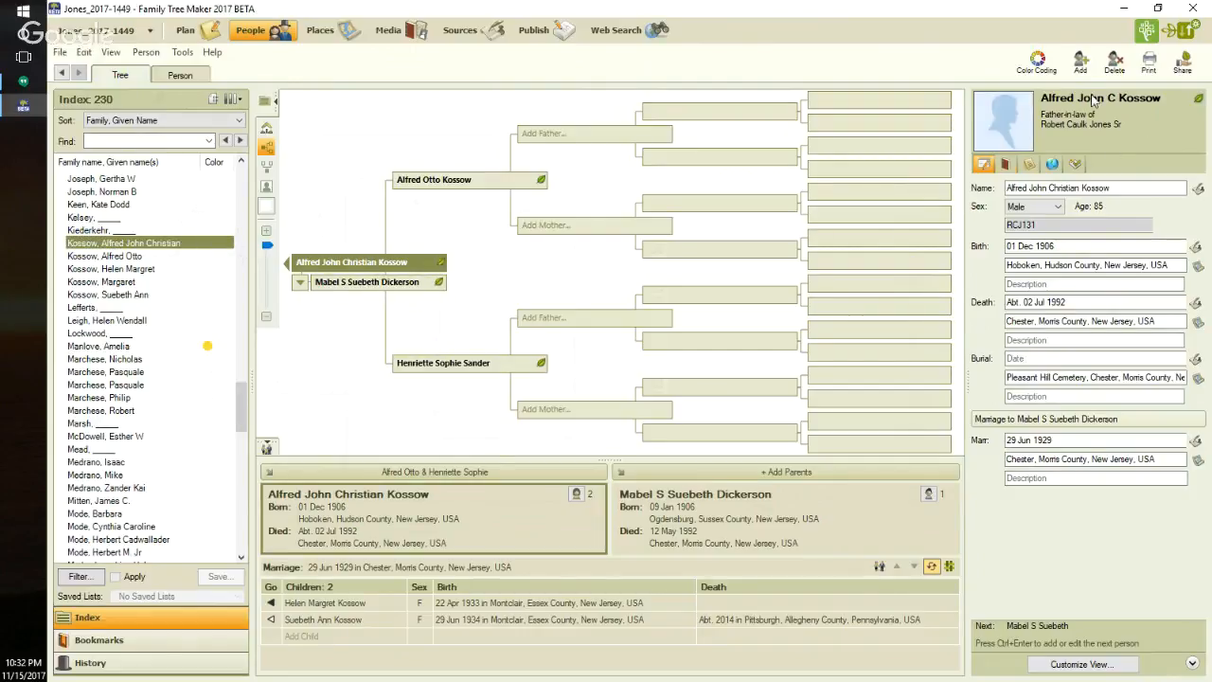
pyautogui.click(1037, 67)
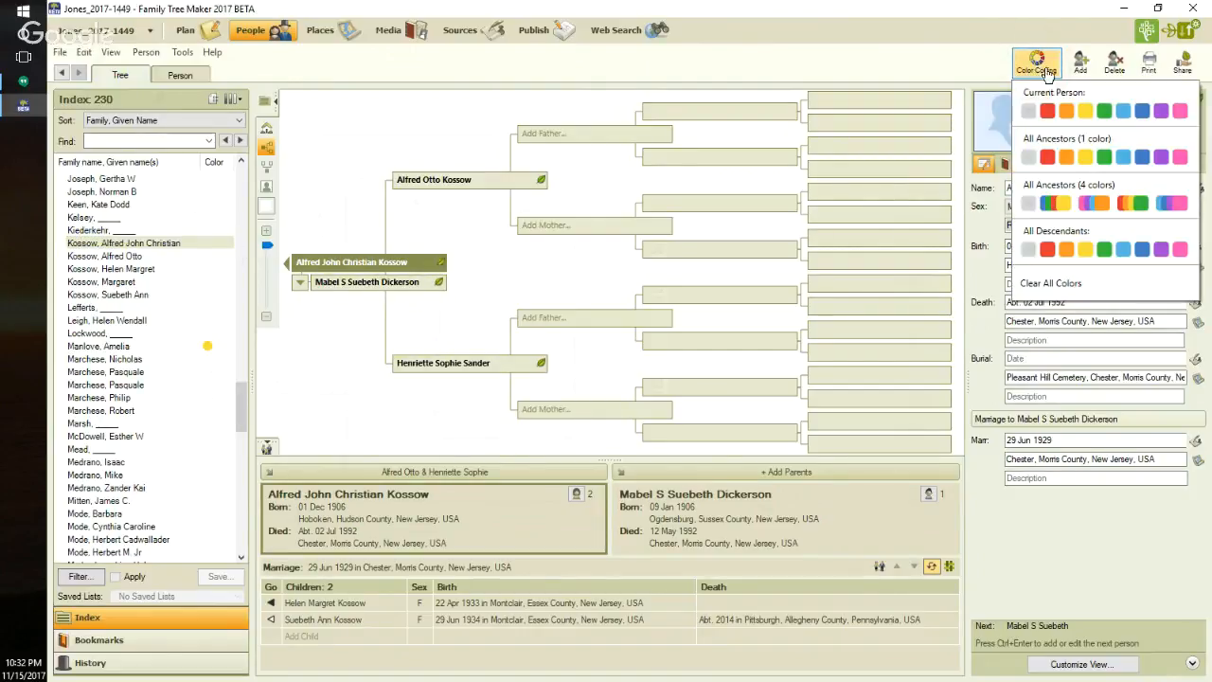
pyautogui.click(1106, 112)
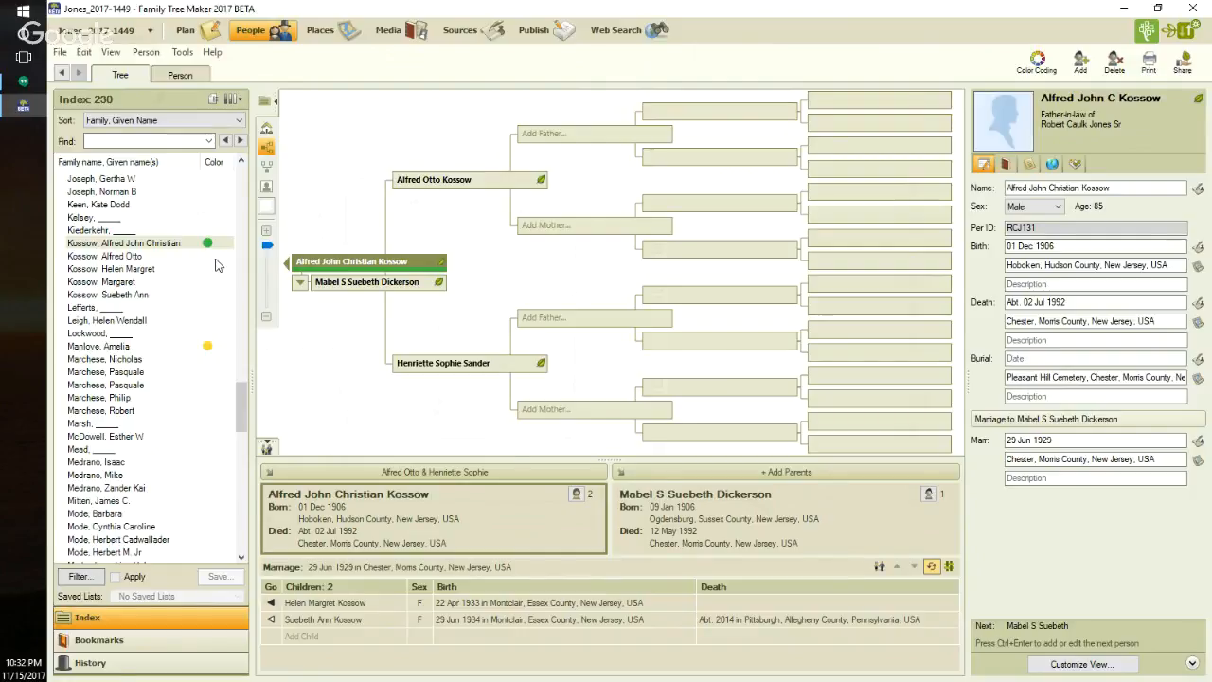
# - Check the relationship status with his wife in the father-in-law's person record, and remove his color coding in the tree
pyautogui.click(196, 82)
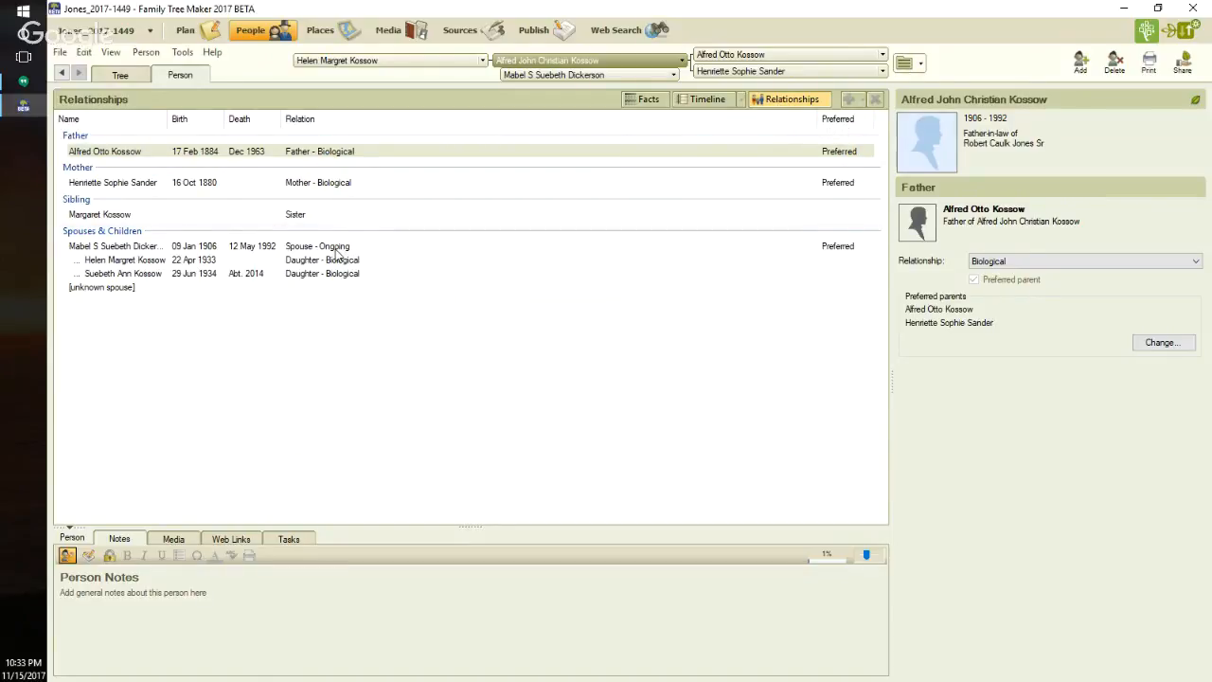
pyautogui.click(120, 78)
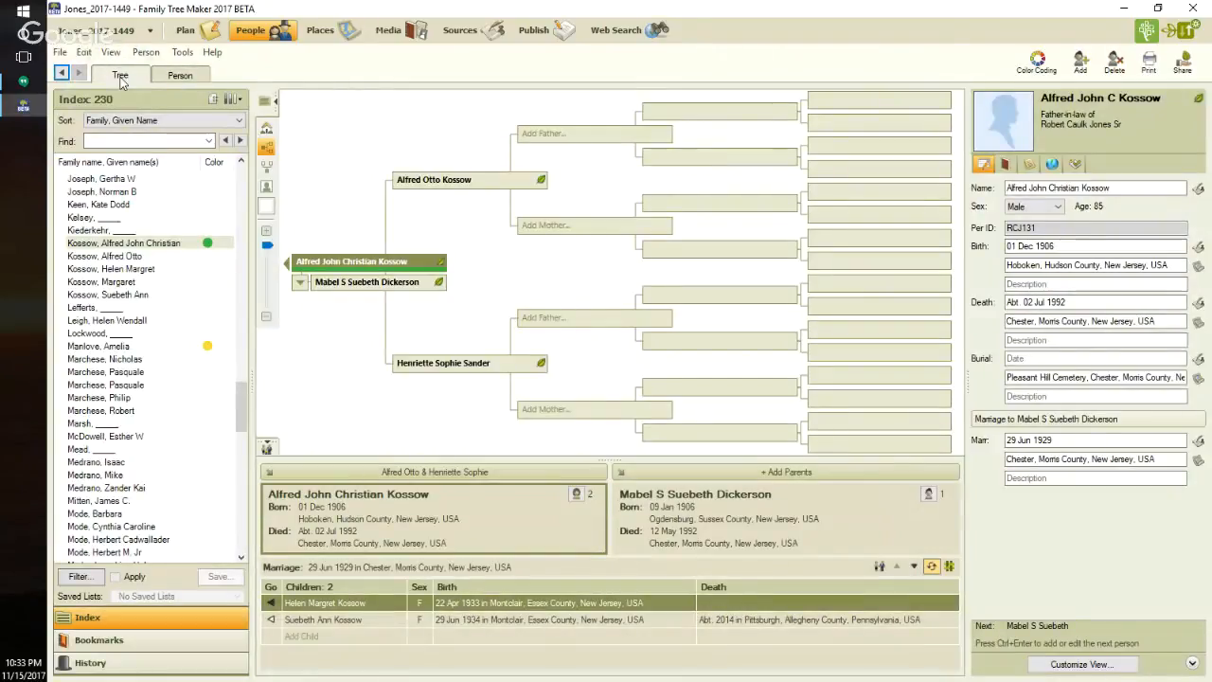
pyautogui.click(1054, 69)
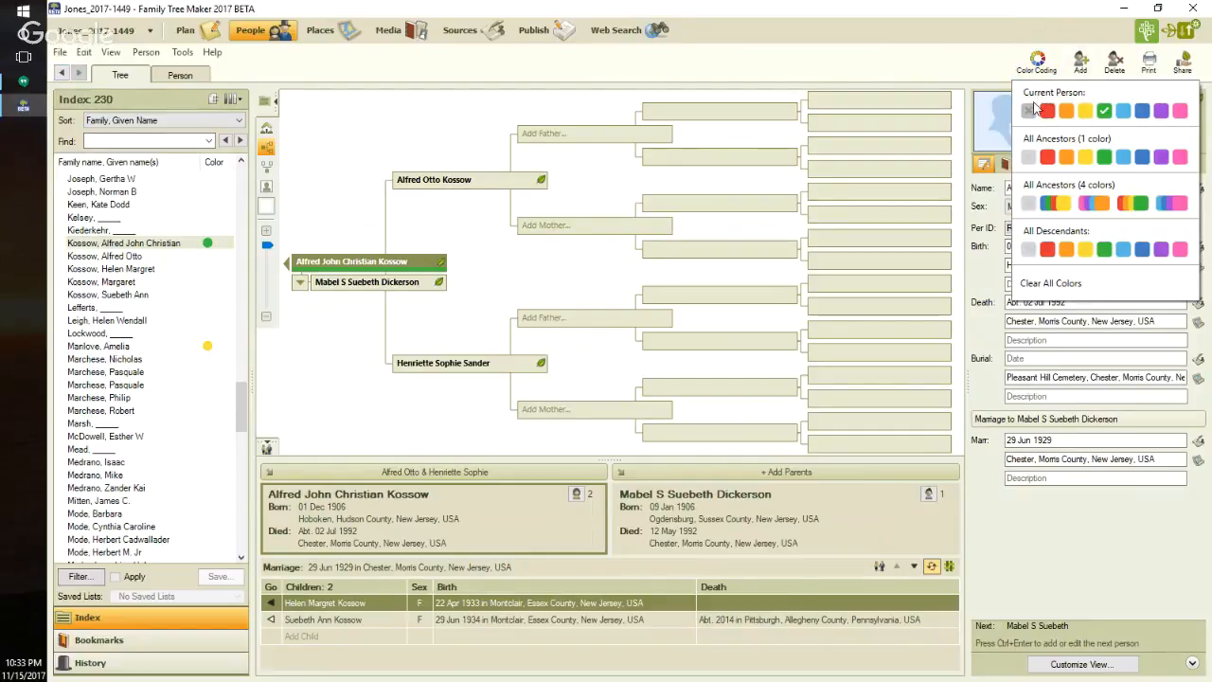
pyautogui.click(1030, 111)
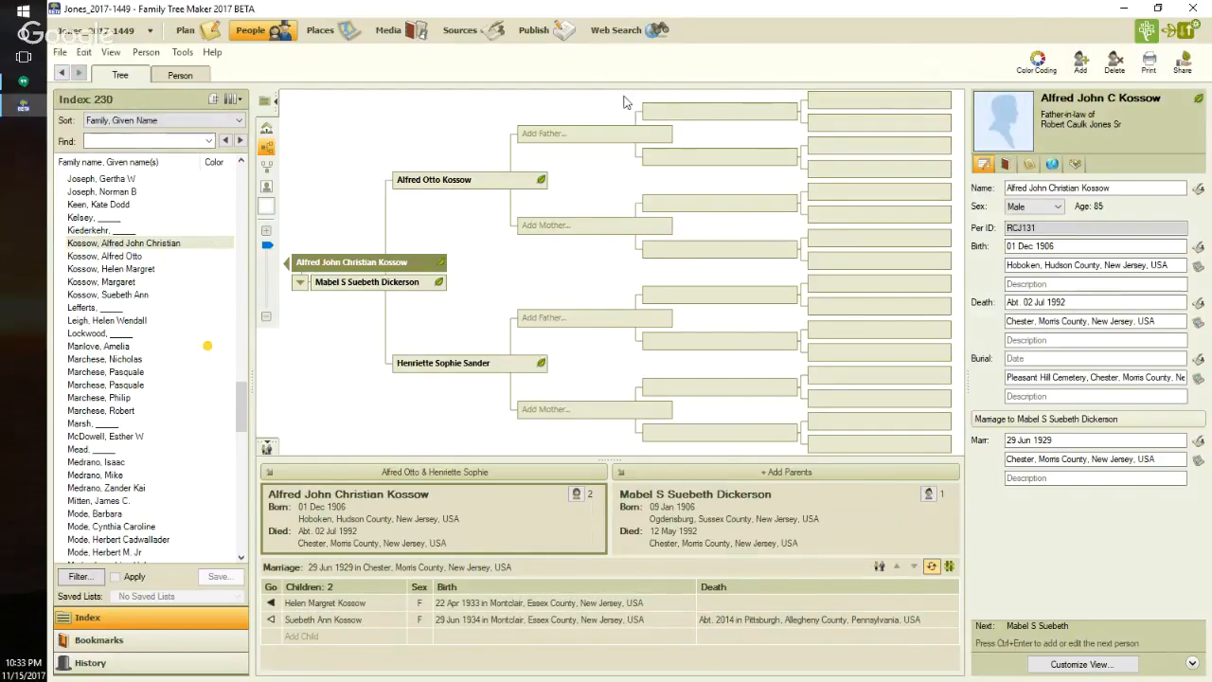